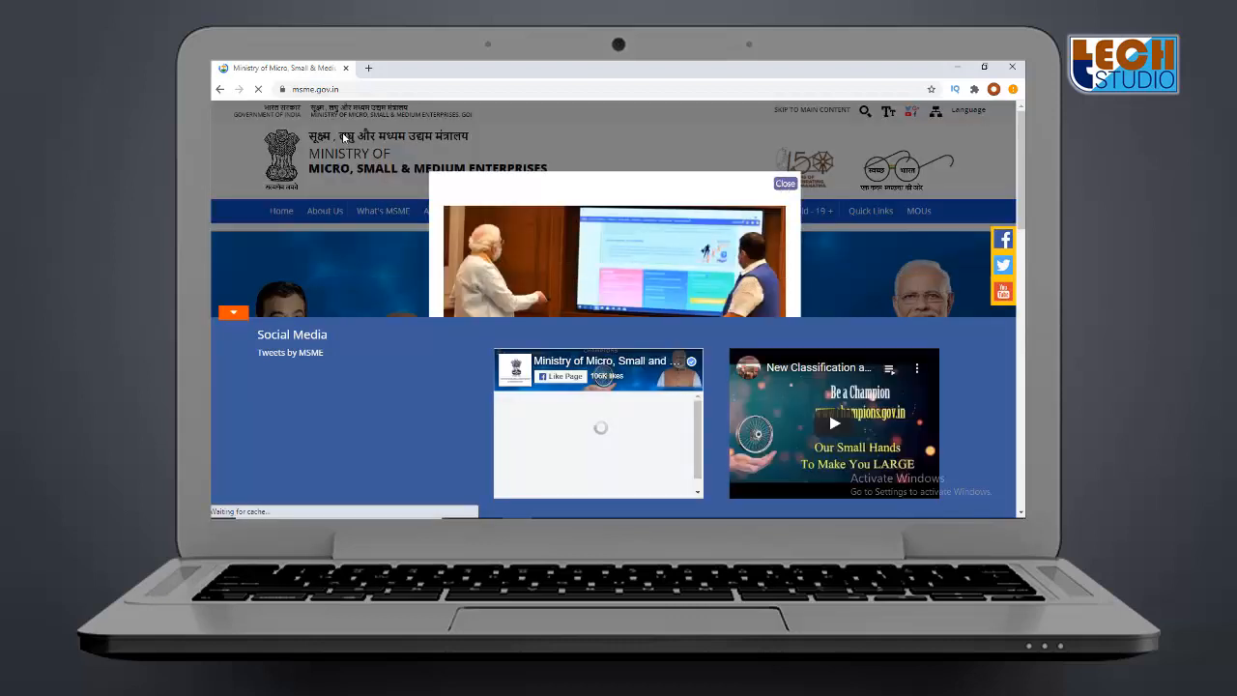
Dismiss the video popup and open 'Udyam Registration (Online Registration for MSME)' from the service tiles.
click(779, 185)
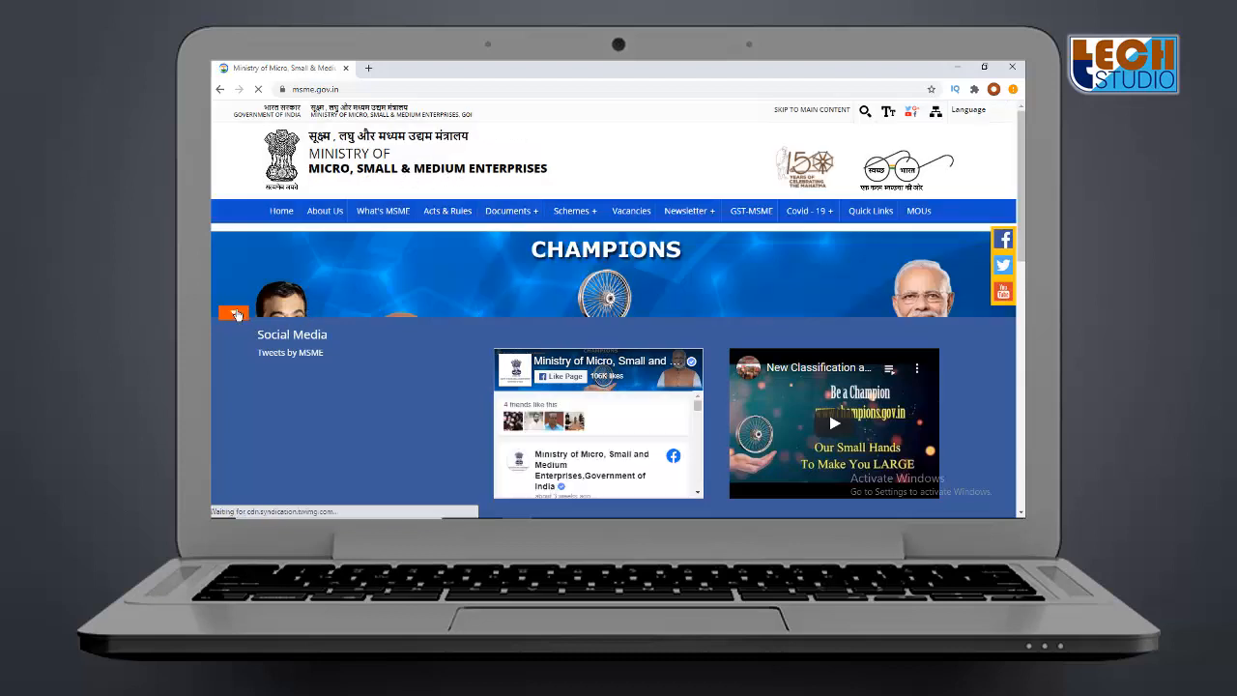
scroll(299, 320, down, 2)
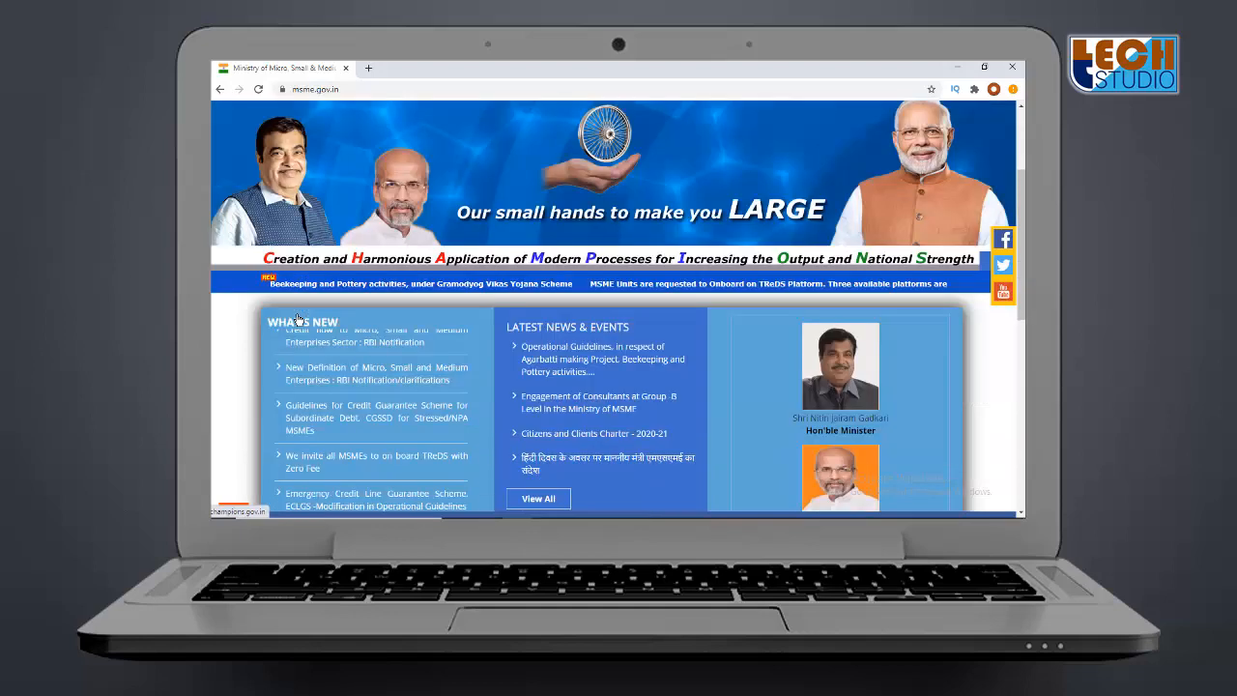
scroll(298, 320, down, 5)
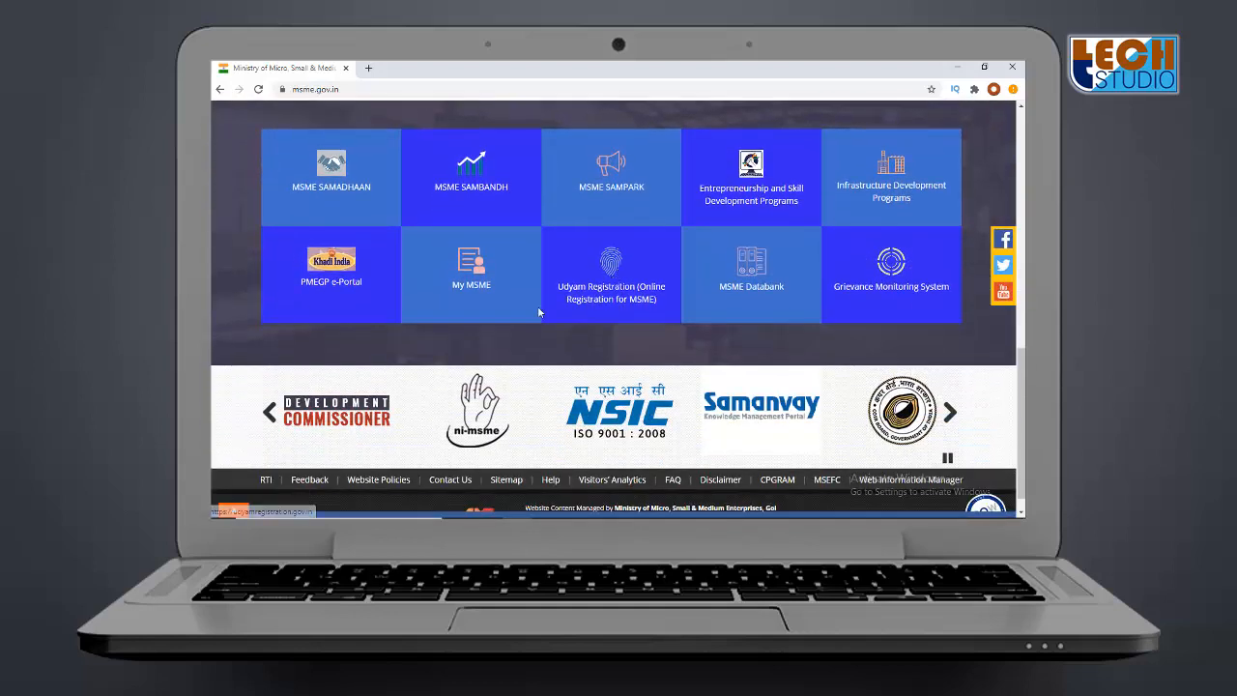
click(616, 265)
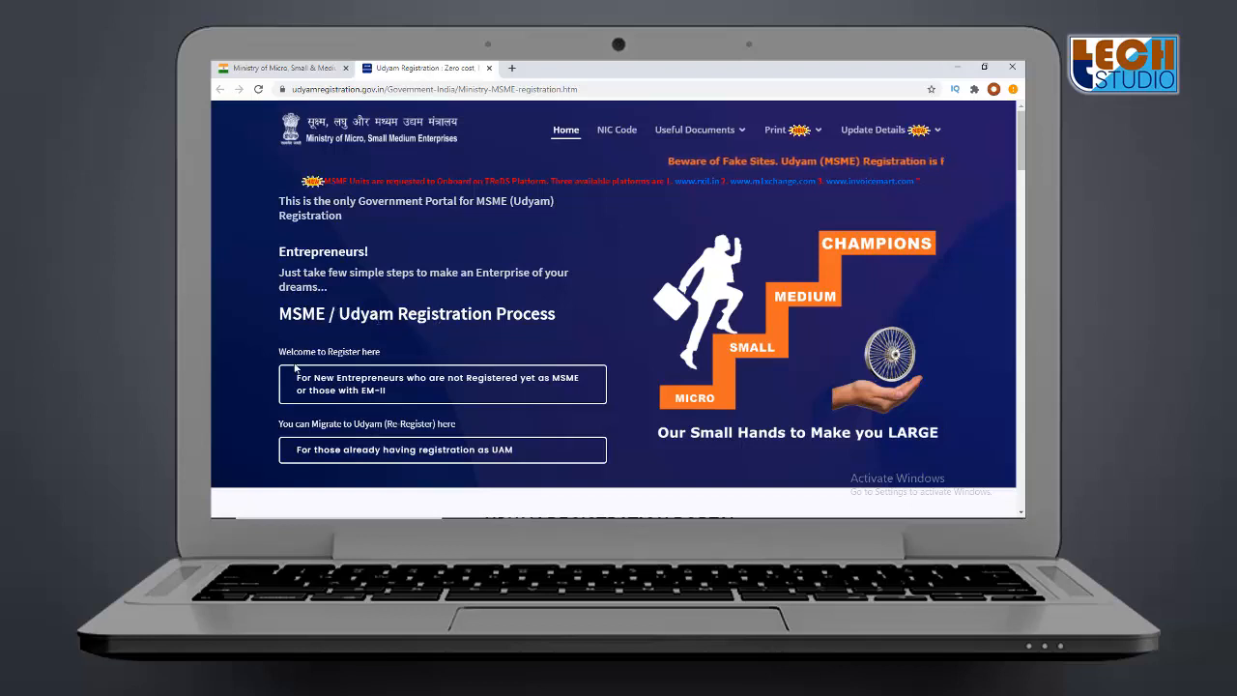
Choose 'For New Entrepreneurs who are not Registered yet as MSME or those with EM-II'.
scroll(370, 297, down, 1)
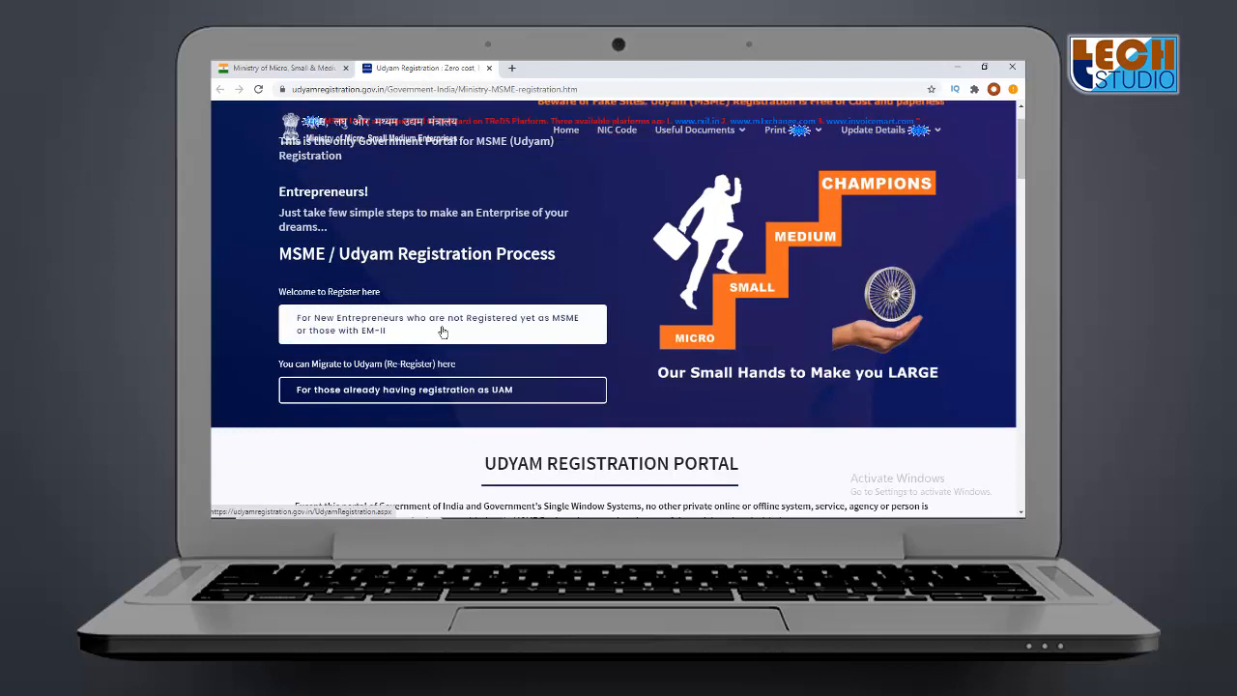
click(296, 340)
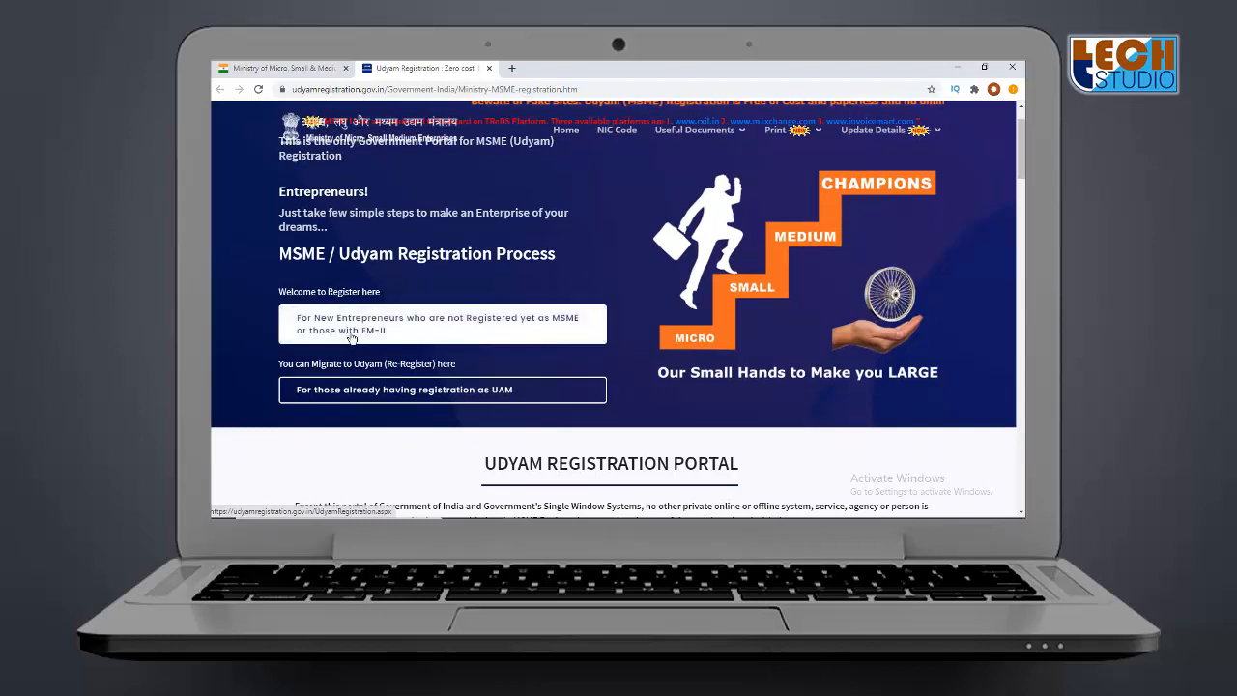
scroll(338, 341, down, 1)
scroll(337, 341, down, 1)
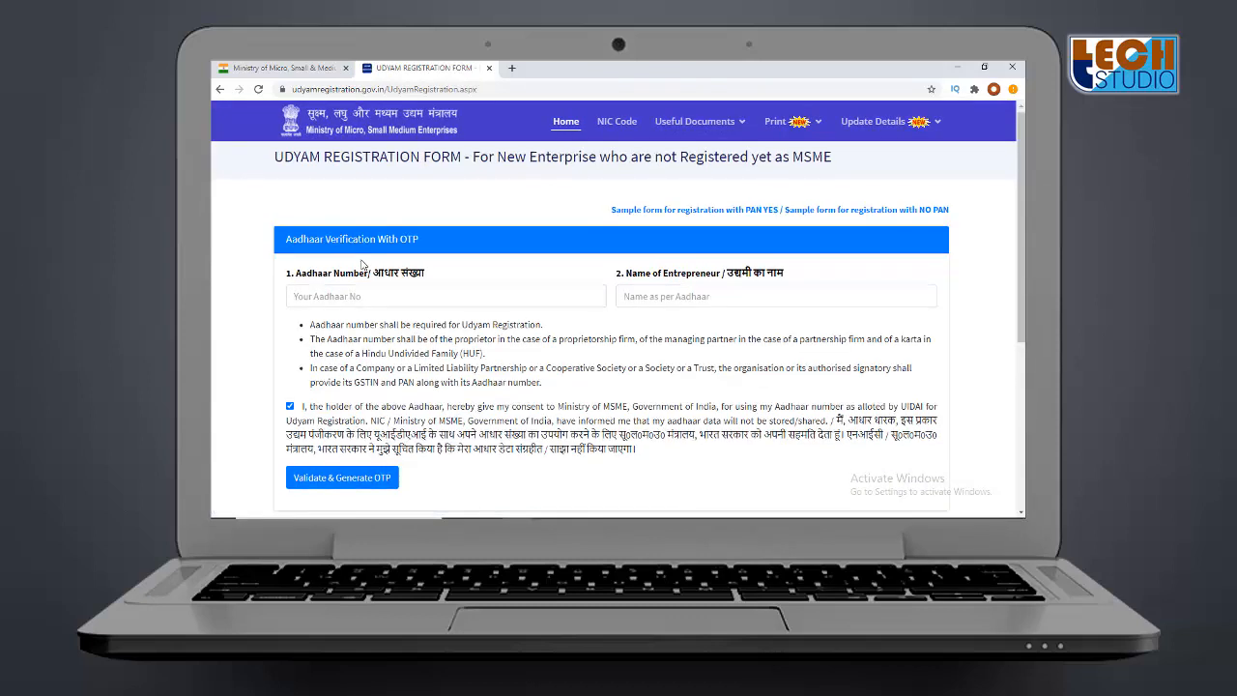
Enter the Aadhaar number and the entrepreneur's name as per Aadhaar, then request an OTP.
scroll(362, 265, down, 2)
scroll(363, 264, up, 1)
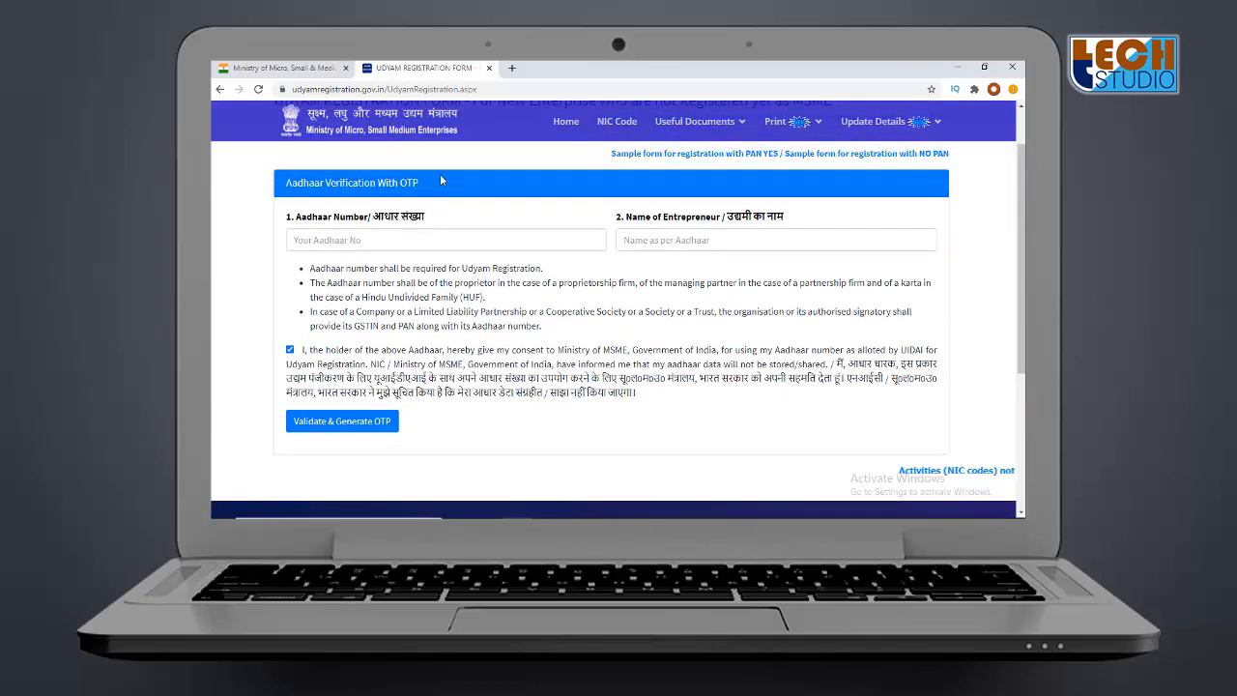
click(383, 245)
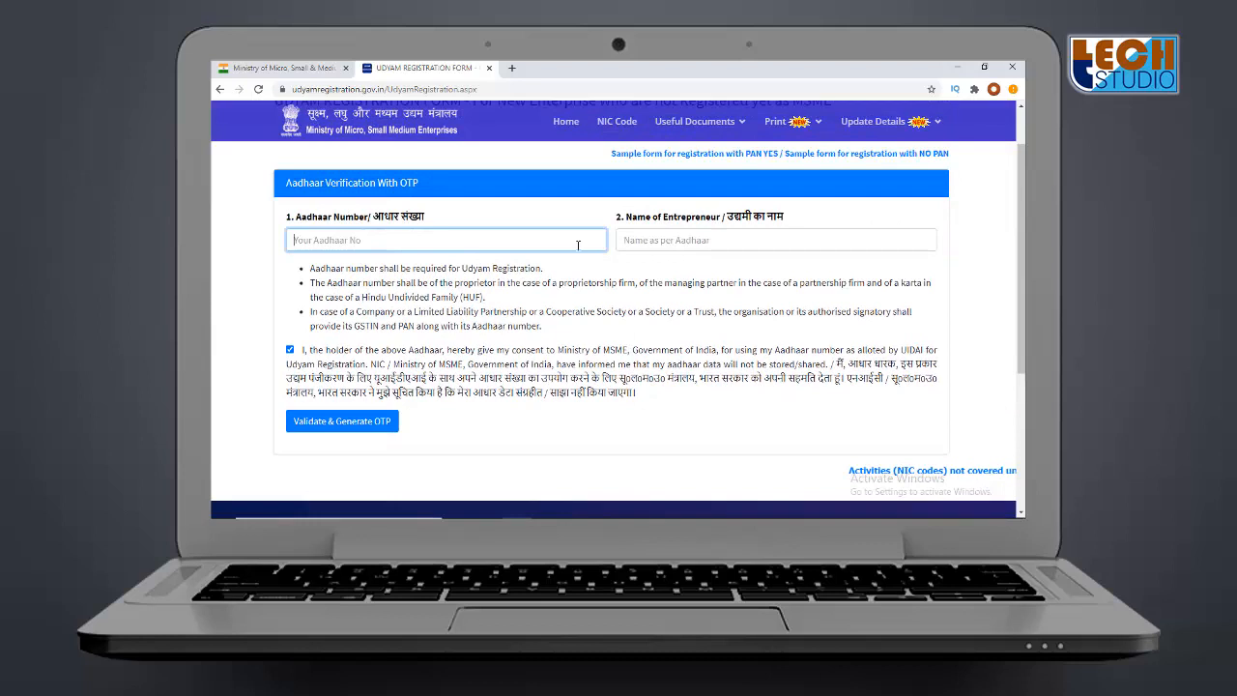
click(706, 239)
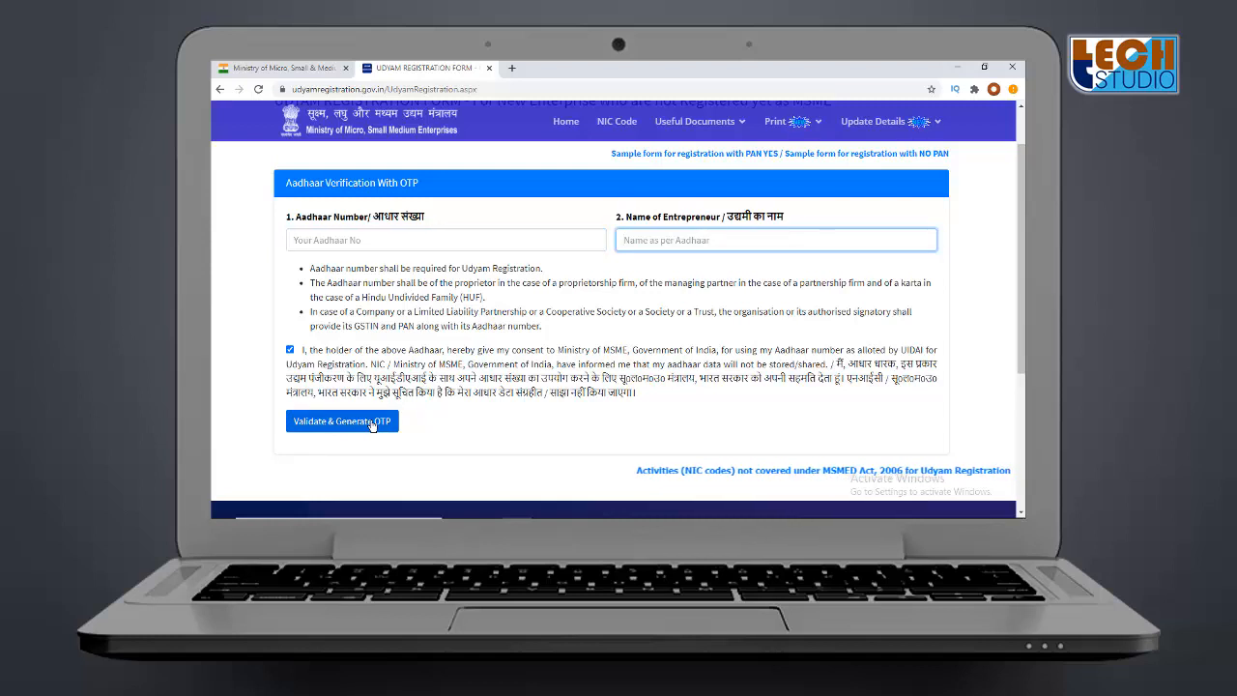
click(330, 241)
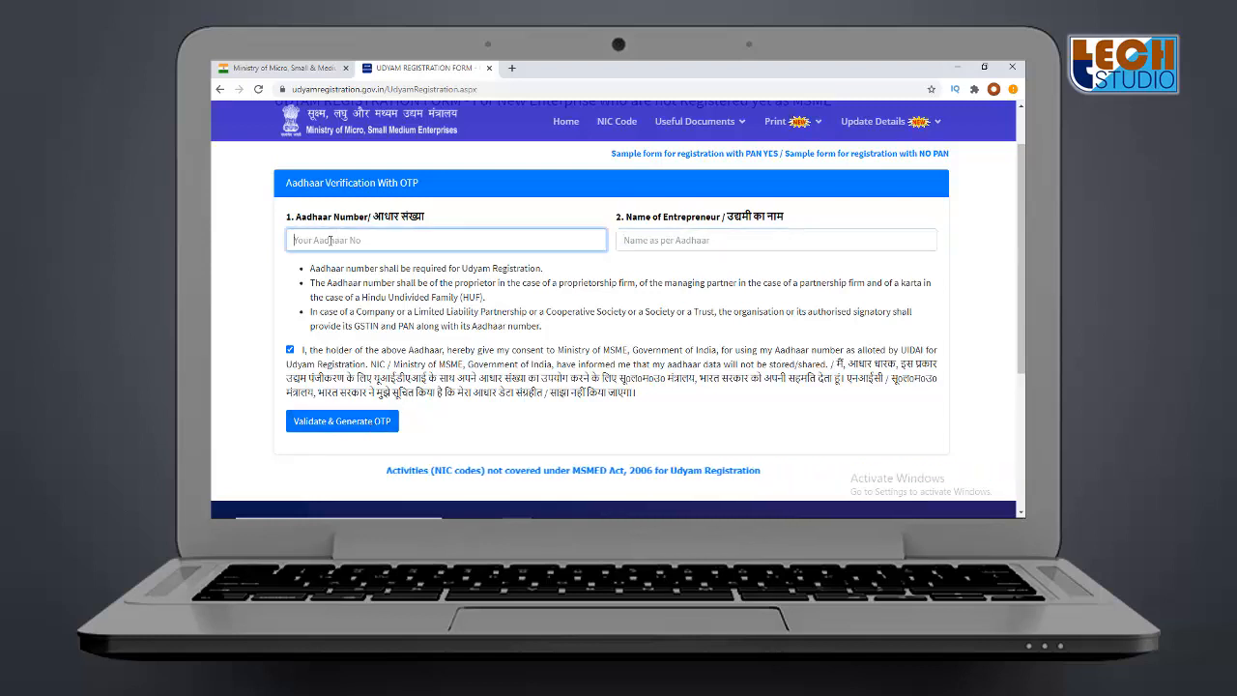
scroll(329, 241, down, 2)
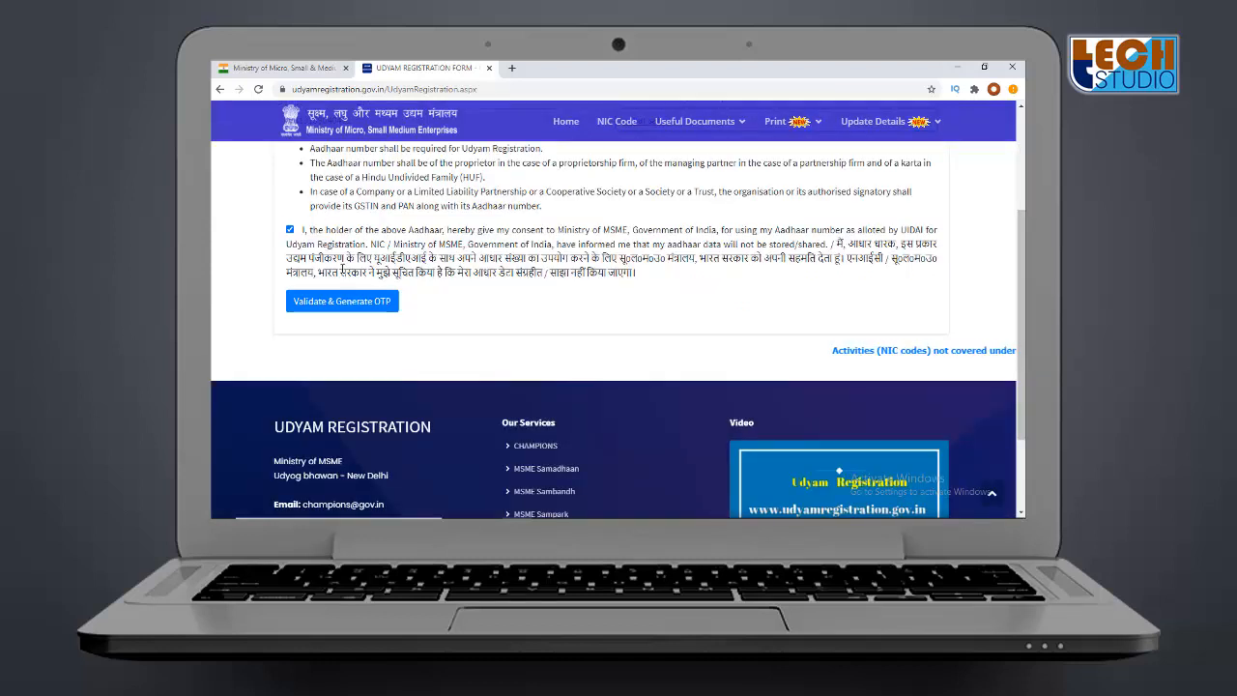
click(344, 304)
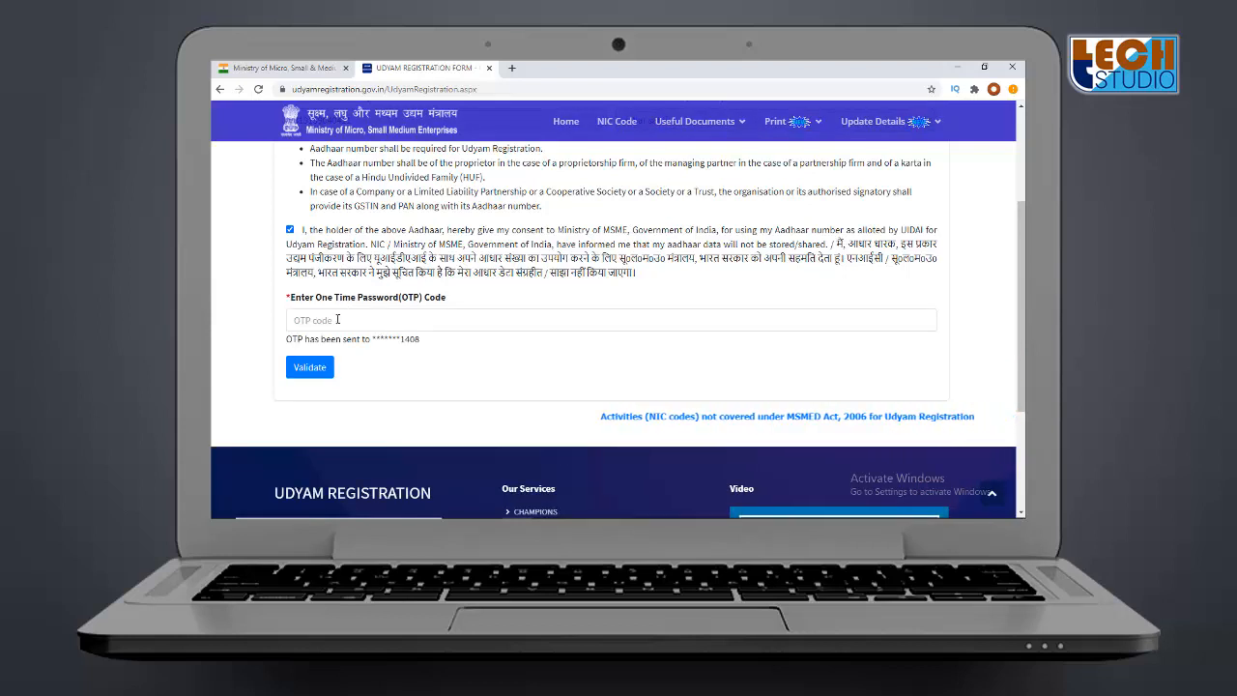
Enter the received OTP and validate it to verify the Aadhaar.
click(337, 319)
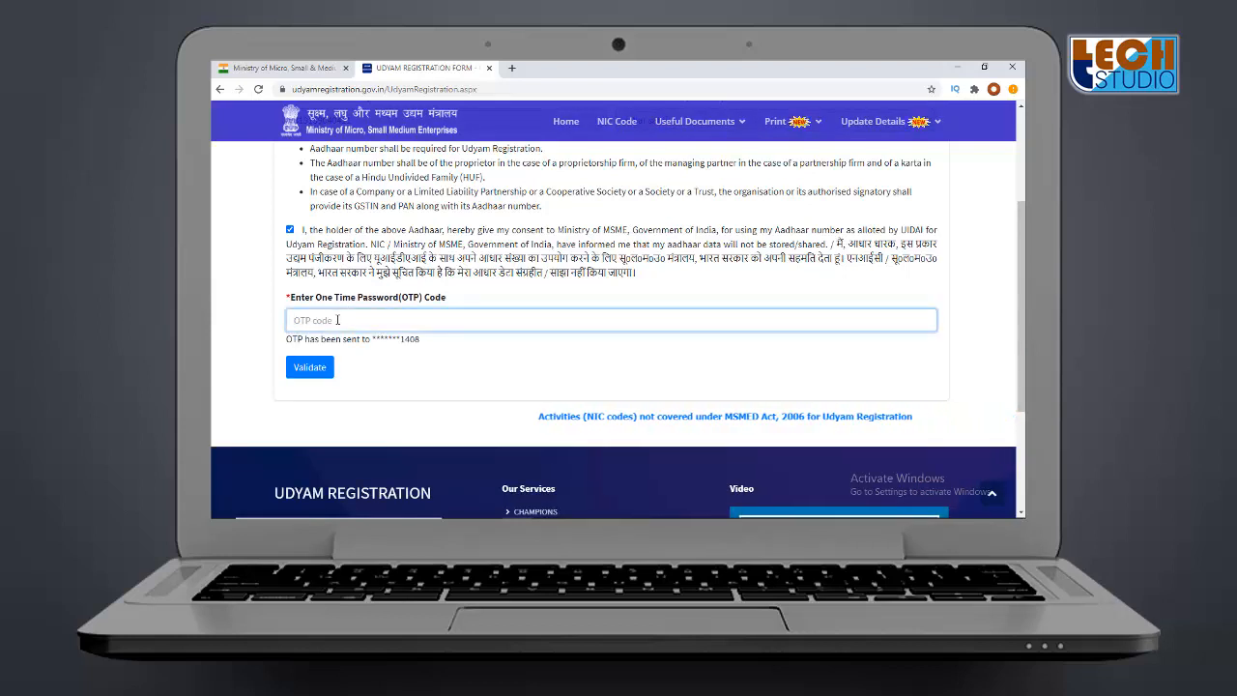
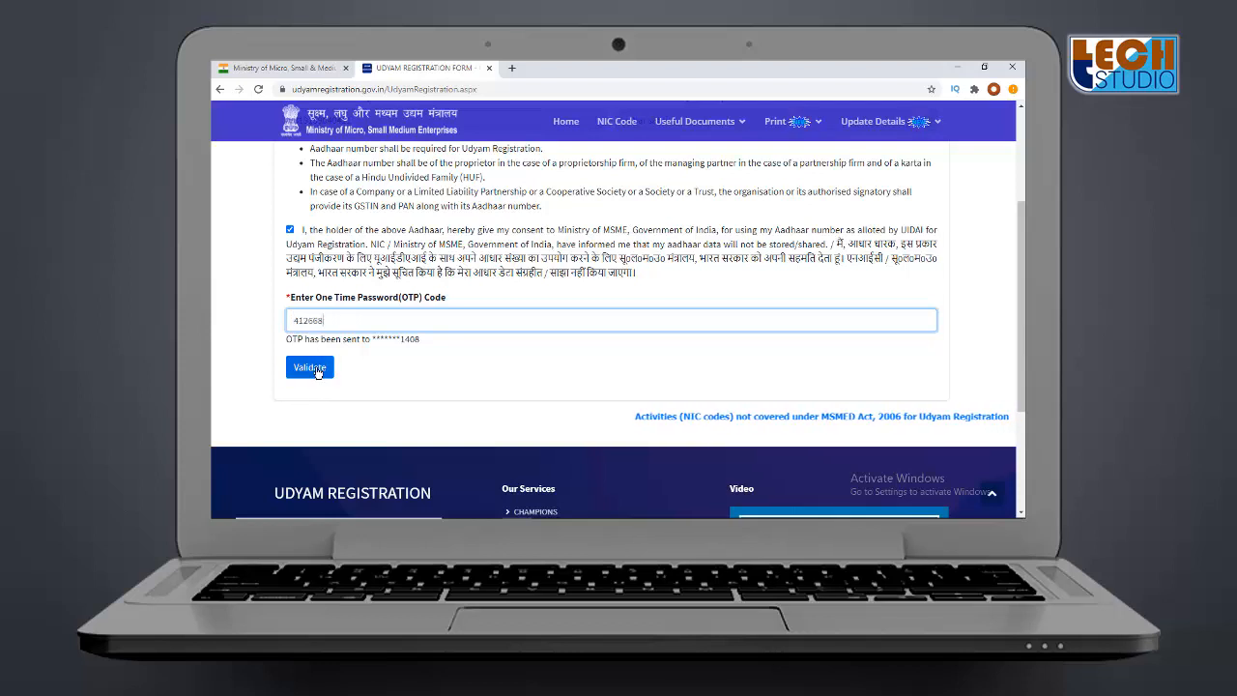
click(309, 367)
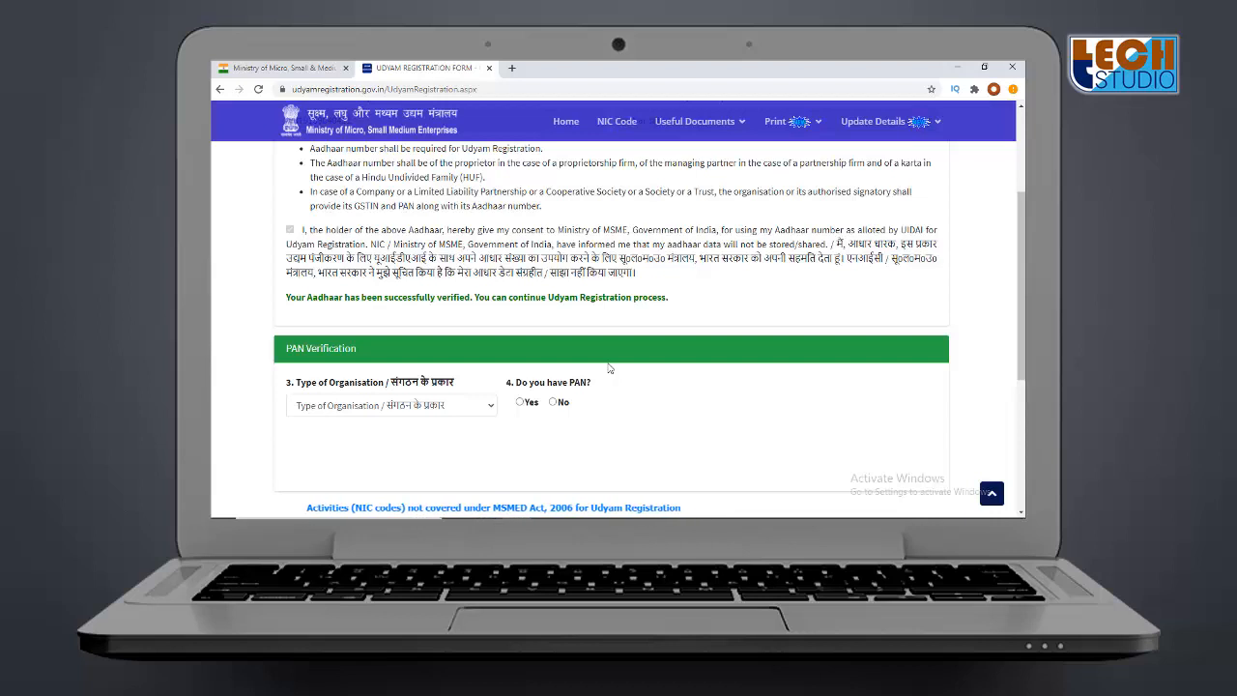
Set Type of Organisation to '1. Proprietary'.
scroll(552, 371, down, 2)
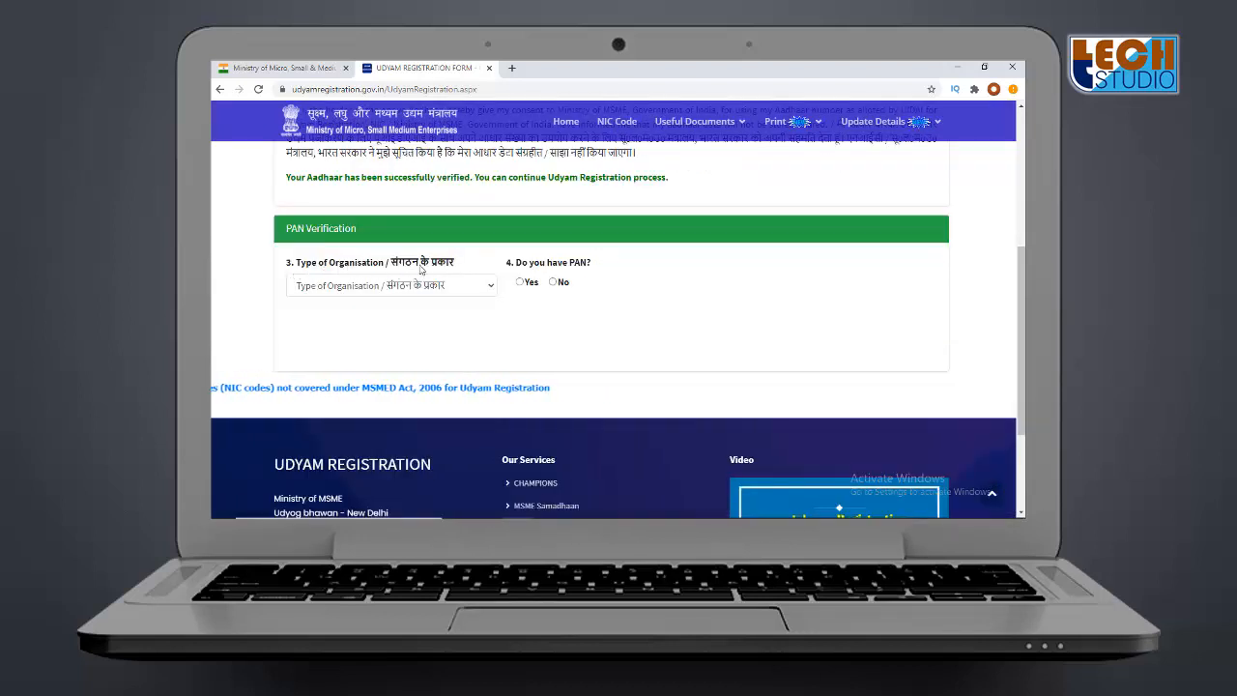
click(377, 286)
scroll(367, 261, down, 1)
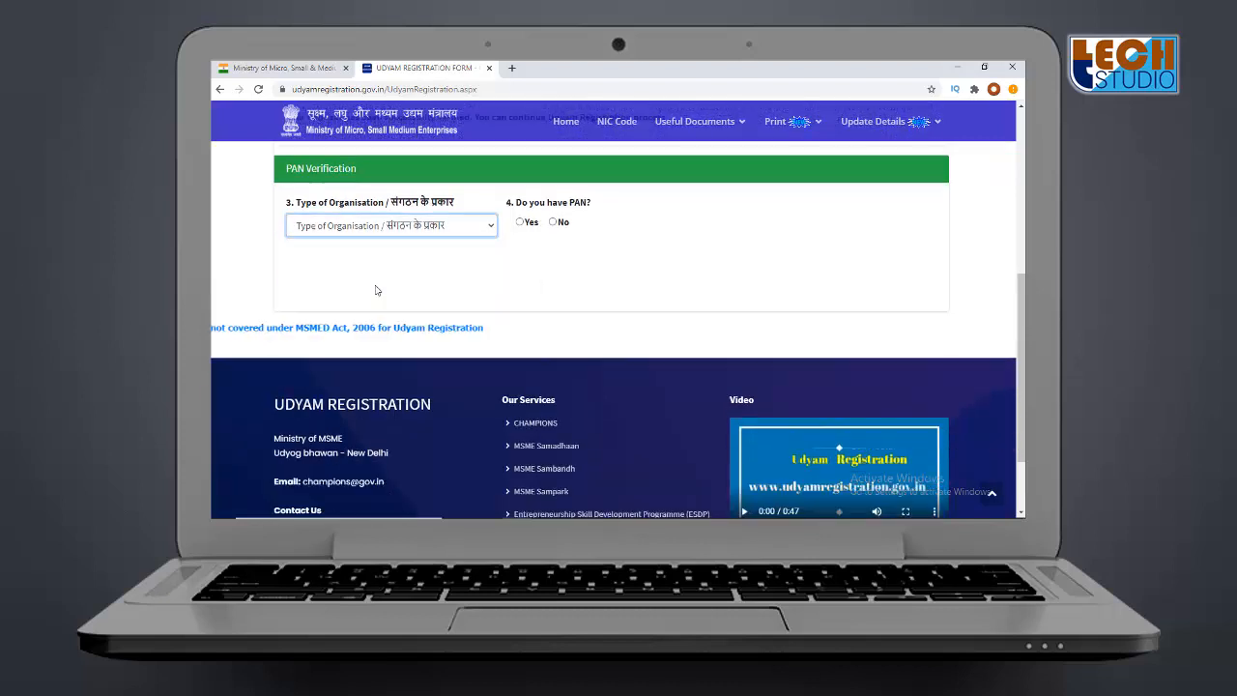
click(364, 233)
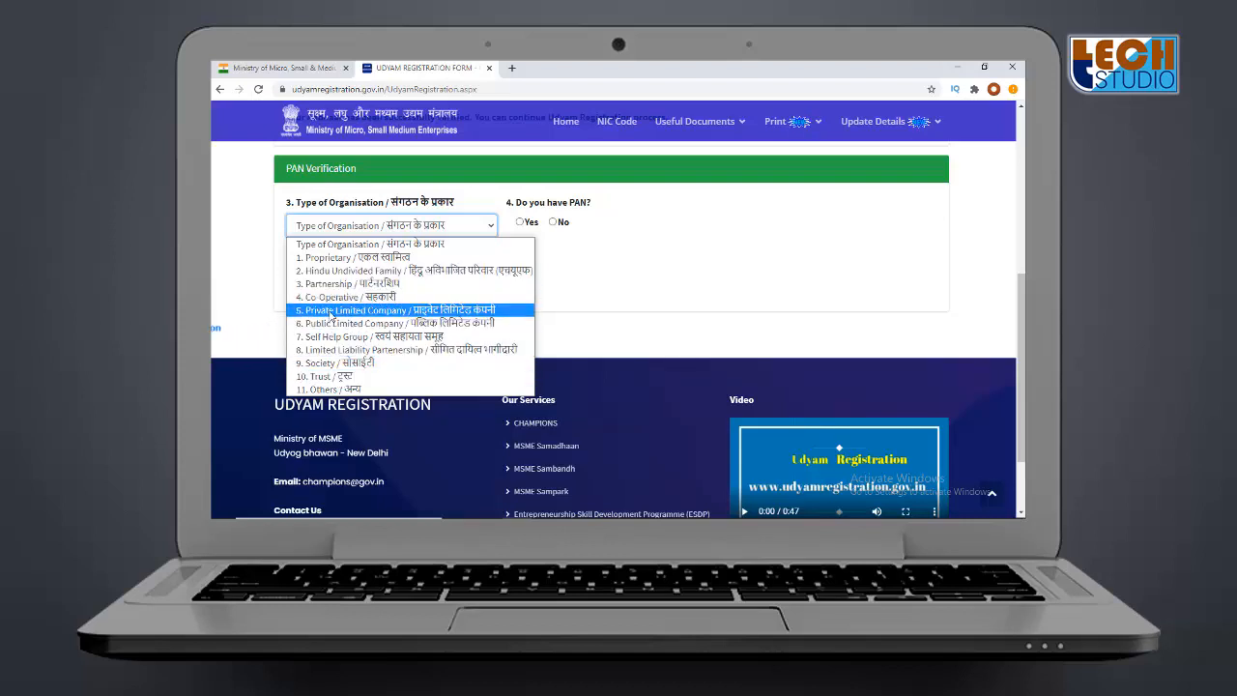
click(376, 261)
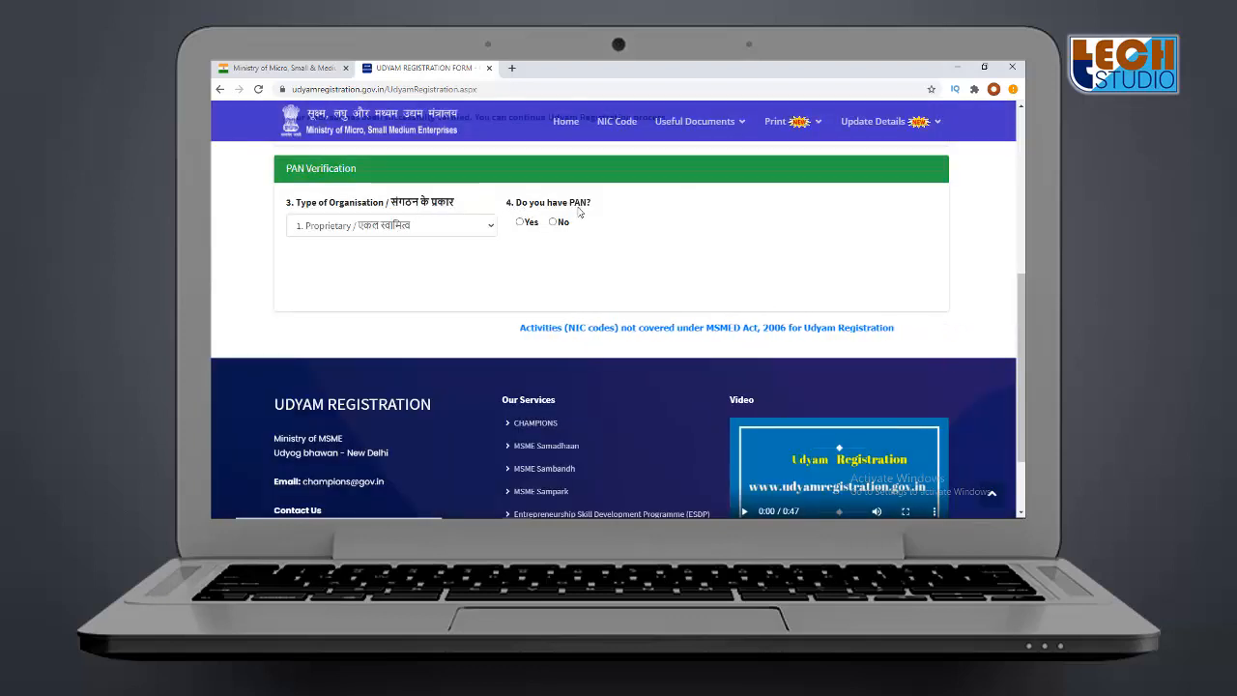
Answer No to 'Do you have PAN?' and continue to the Udyam Registration details.
click(522, 224)
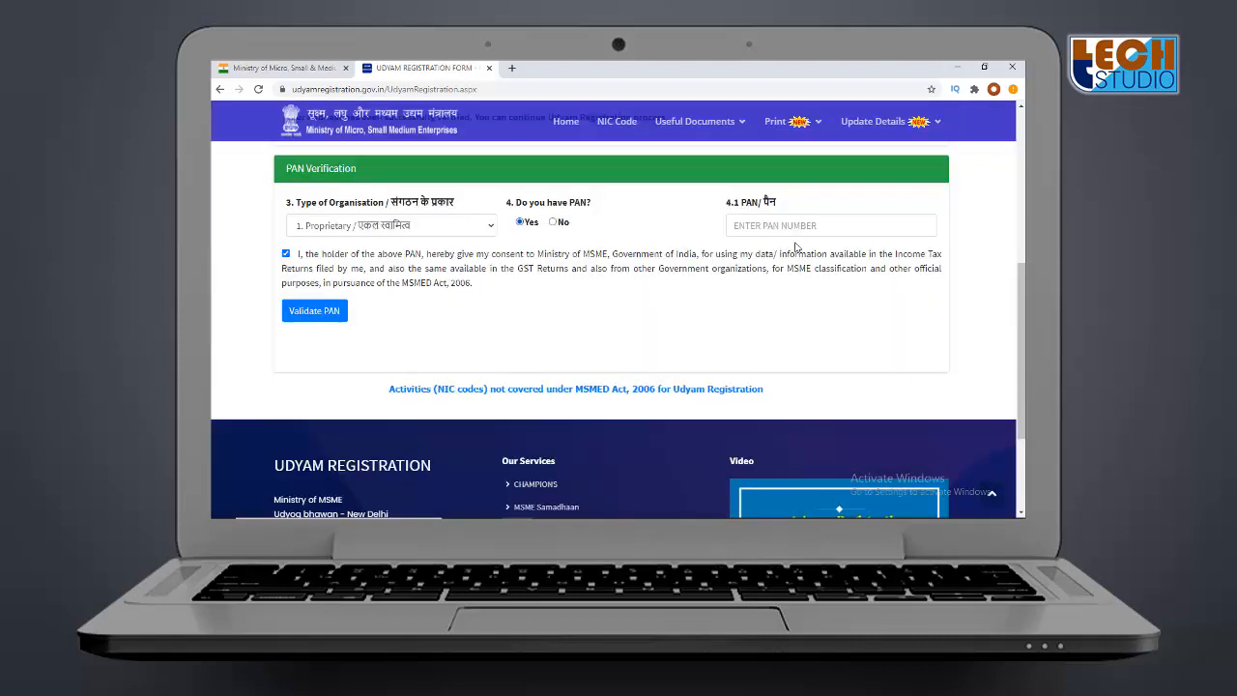
click(789, 225)
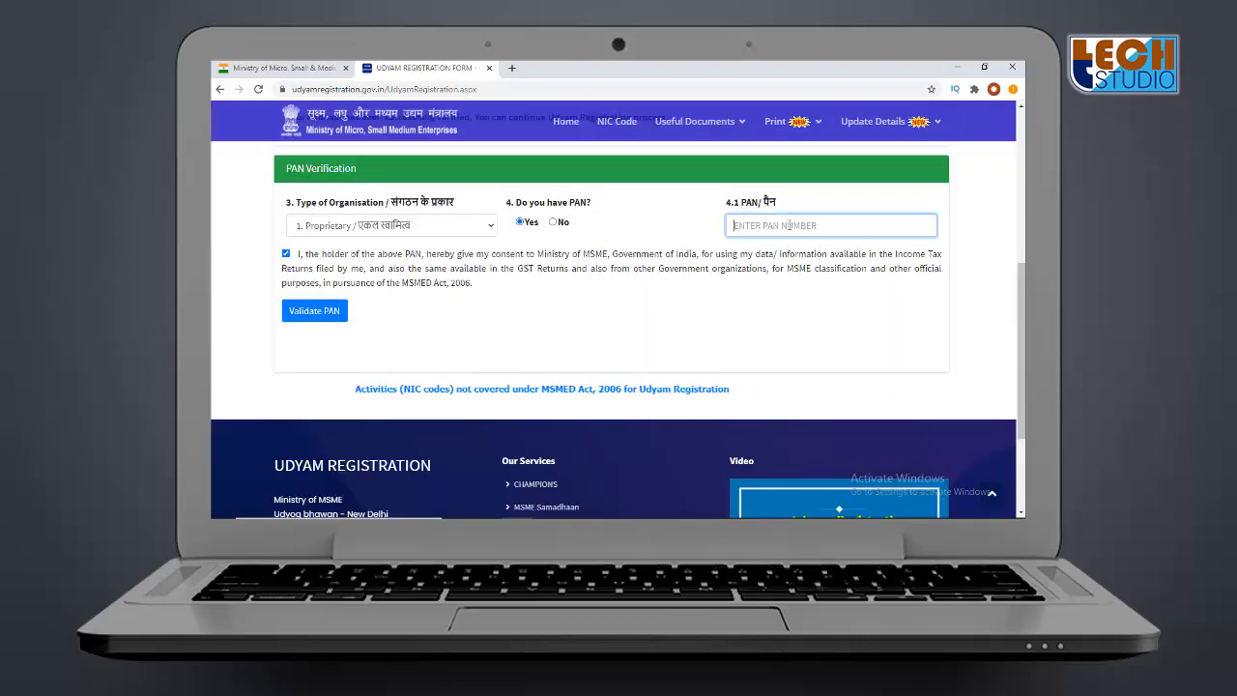
click(553, 222)
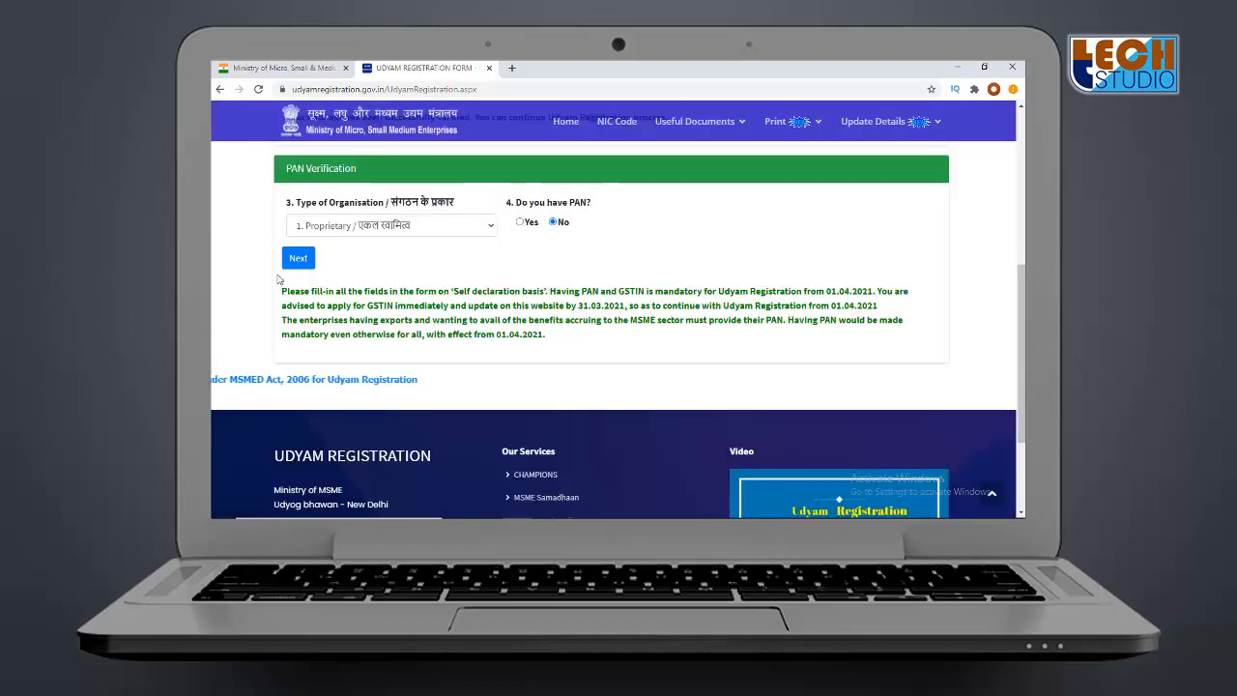
click(296, 261)
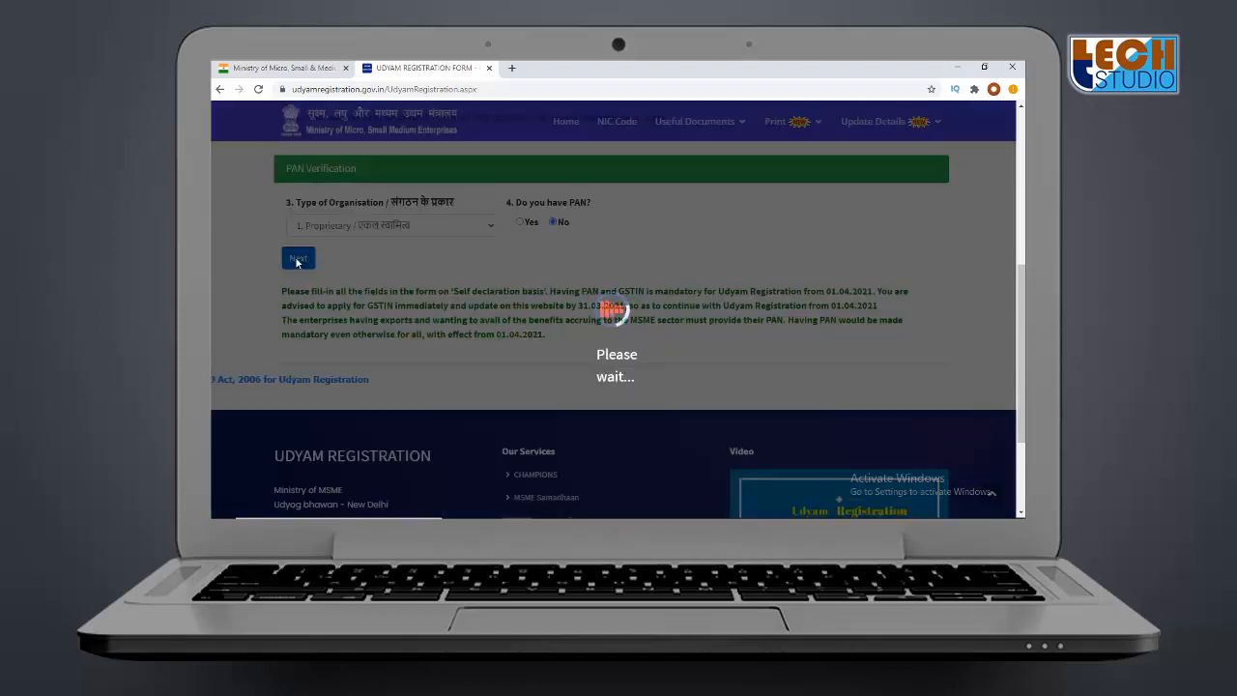
scroll(306, 282, down, 3)
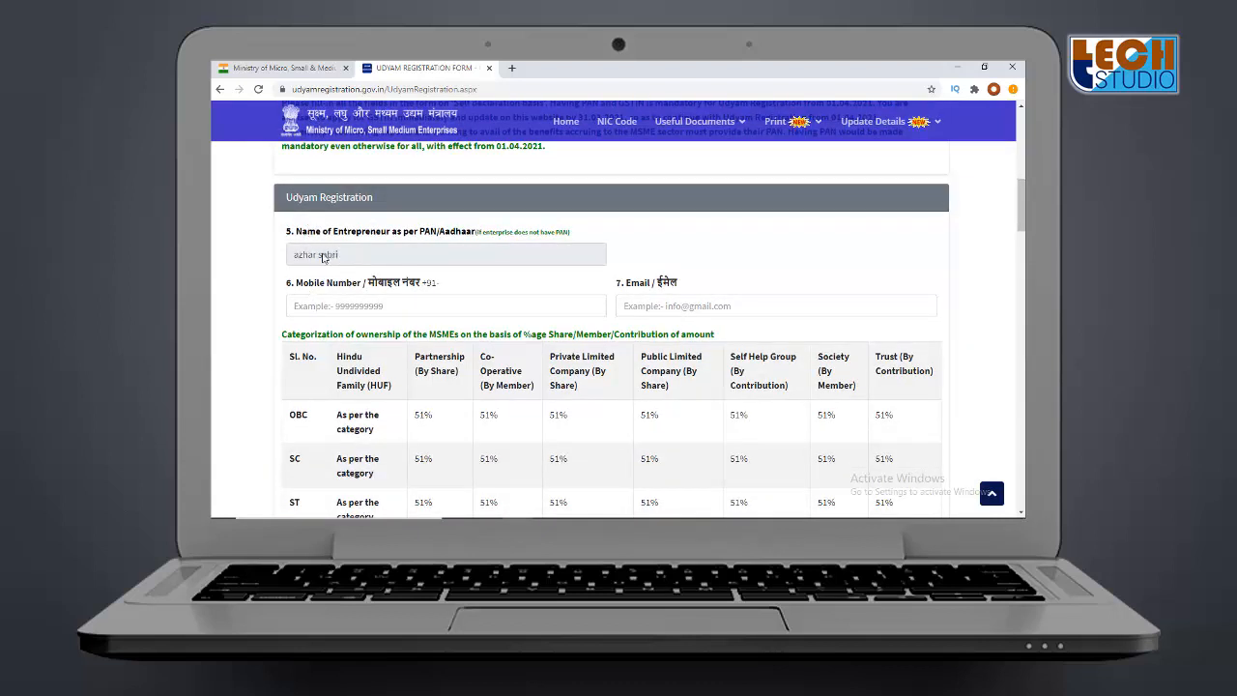
Fill the Mobile Number and Email fields with the entrepreneur's contact details.
scroll(324, 257, down, 1)
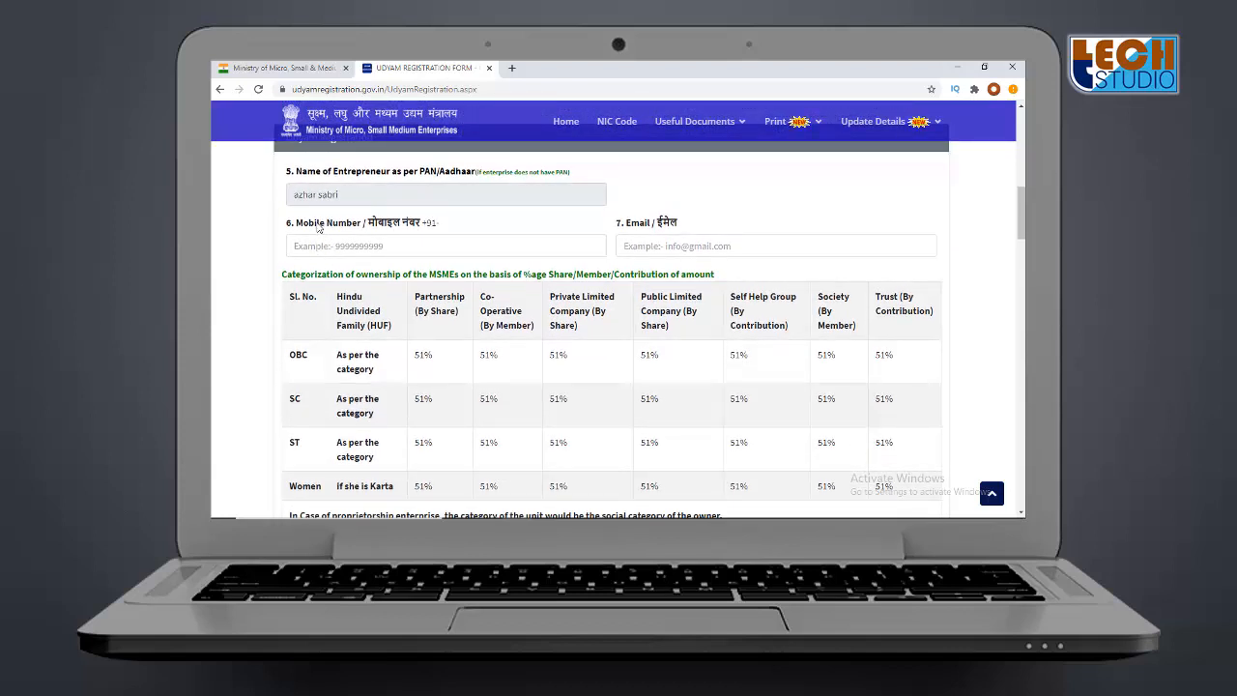
scroll(319, 212, down, 1)
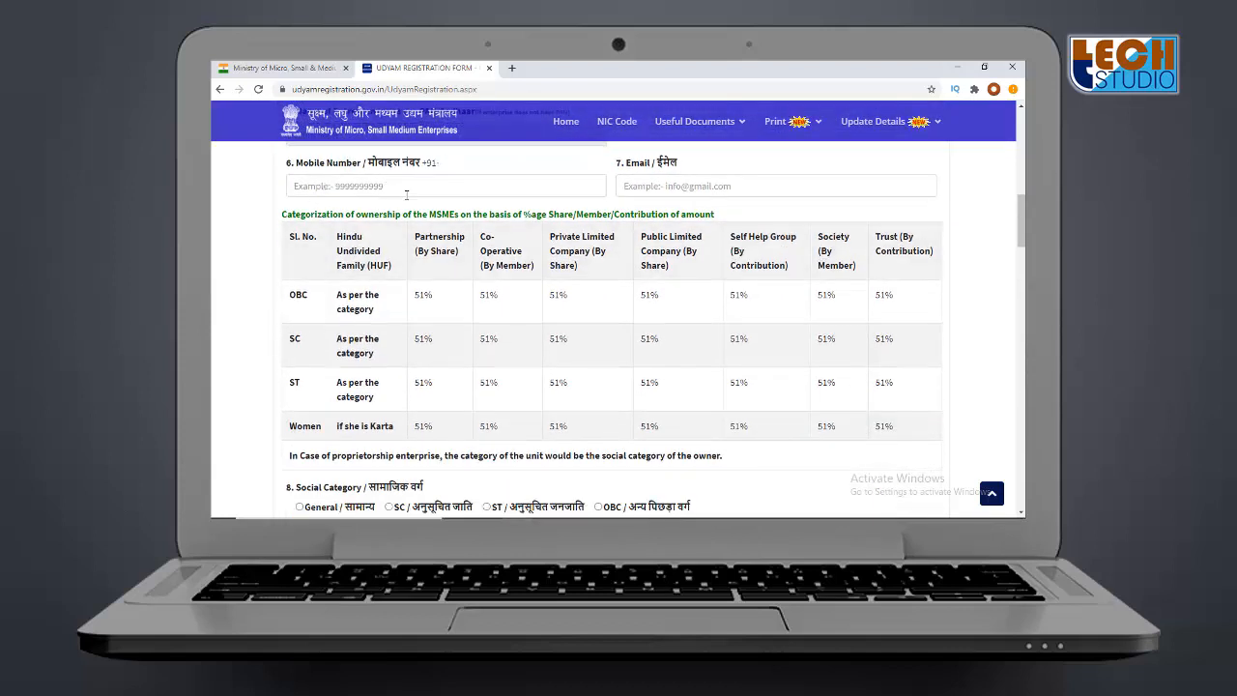
click(407, 188)
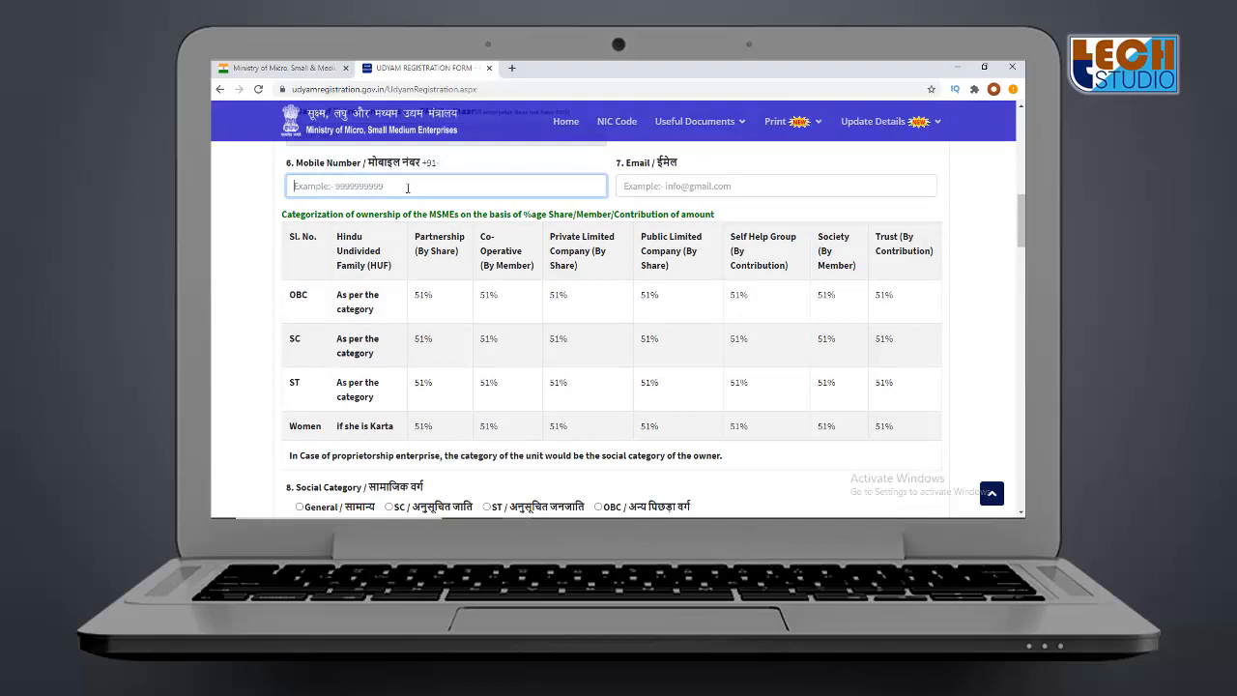
click(711, 185)
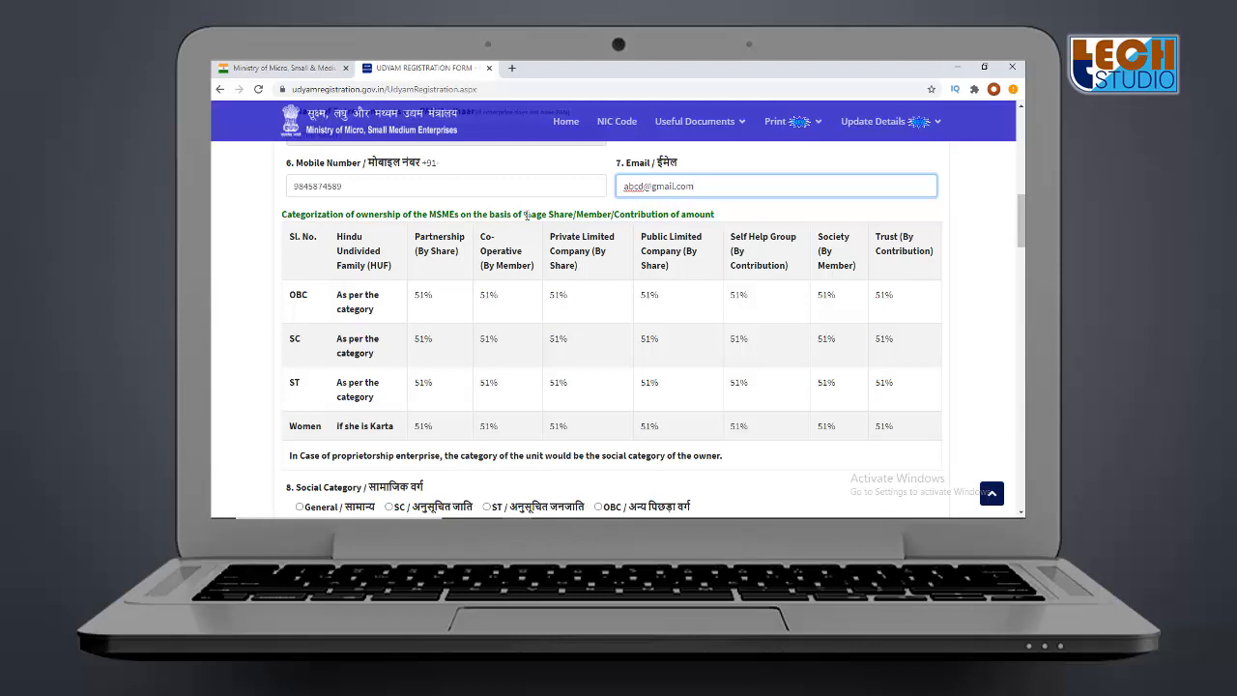
click(629, 290)
scroll(337, 191, down, 1)
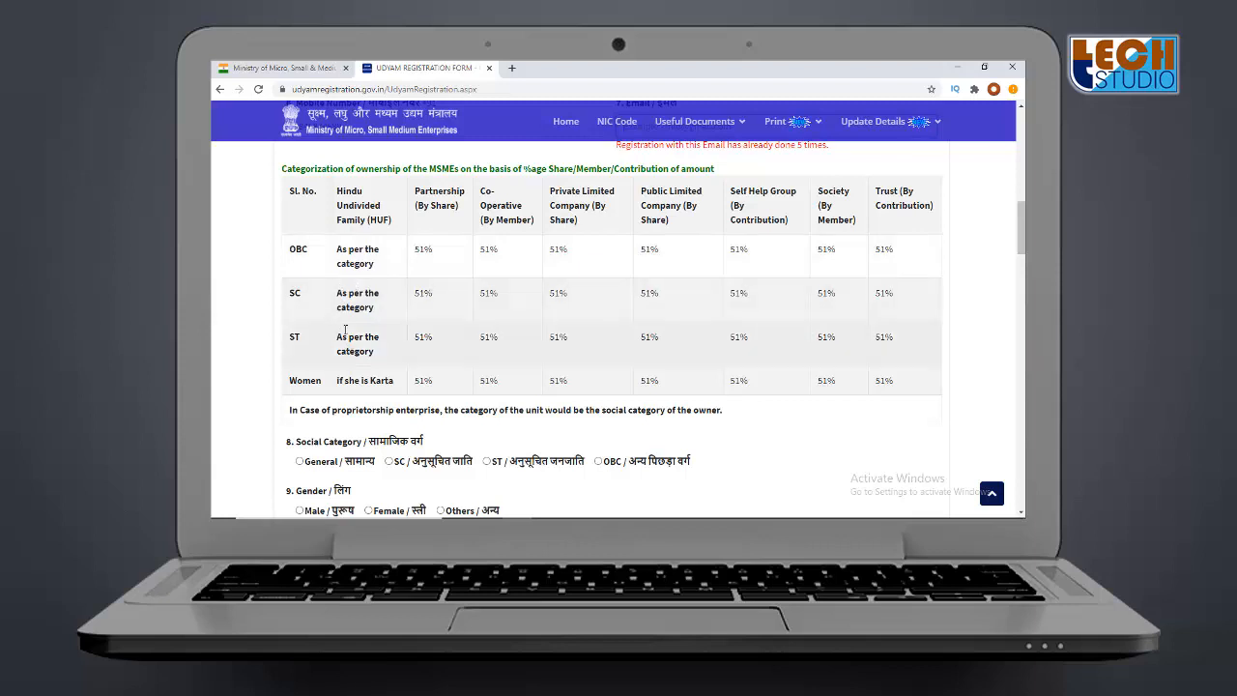
scroll(319, 353, down, 1)
scroll(317, 342, down, 1)
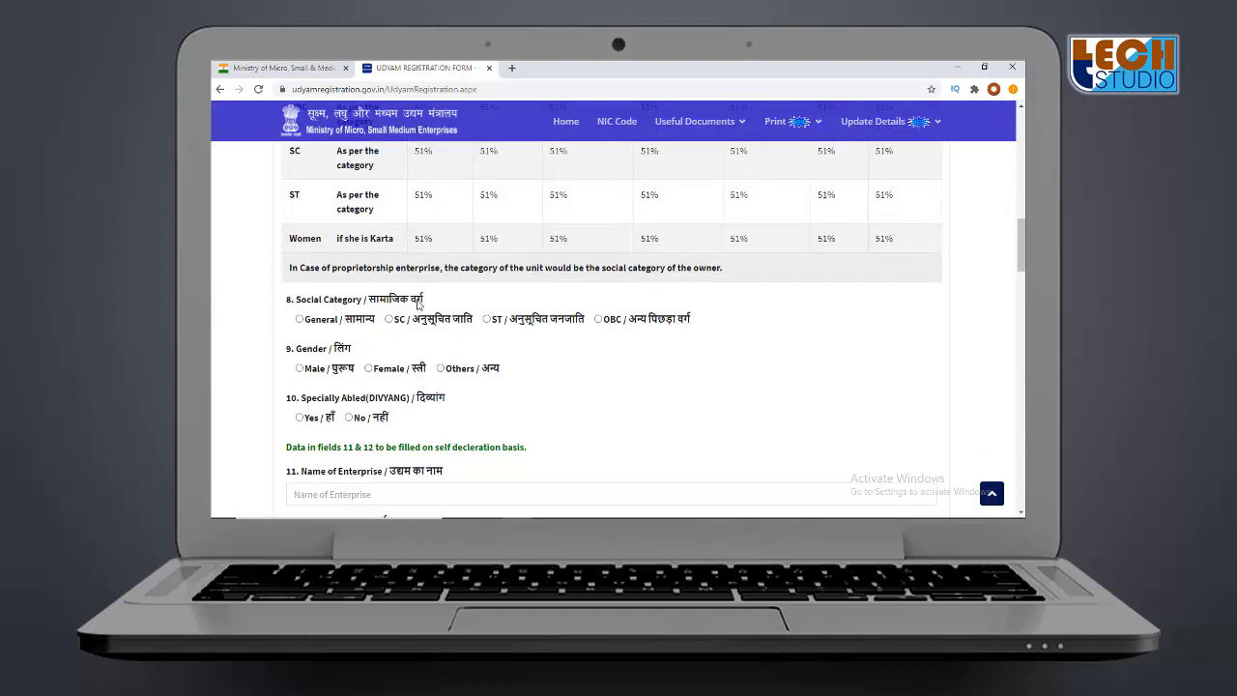
Scroll past Specially Abled (DIVYANG), answered No, down to the enterprise name section.
scroll(358, 225, down, 2)
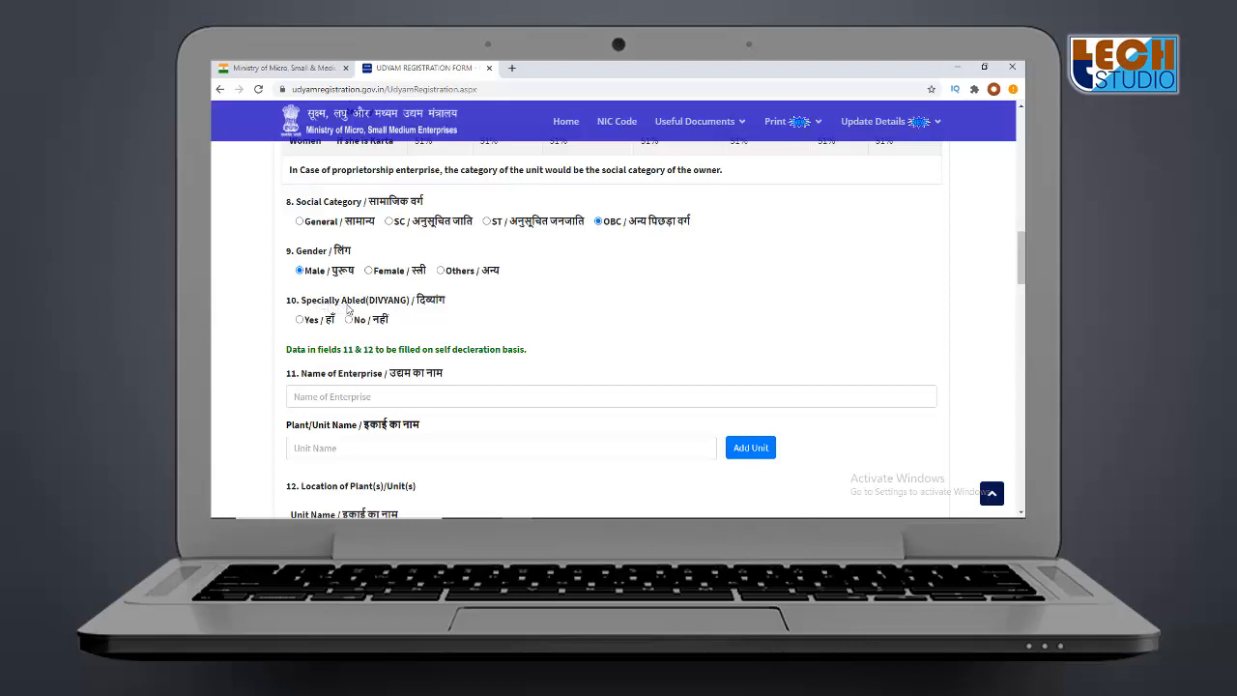
scroll(349, 310, down, 1)
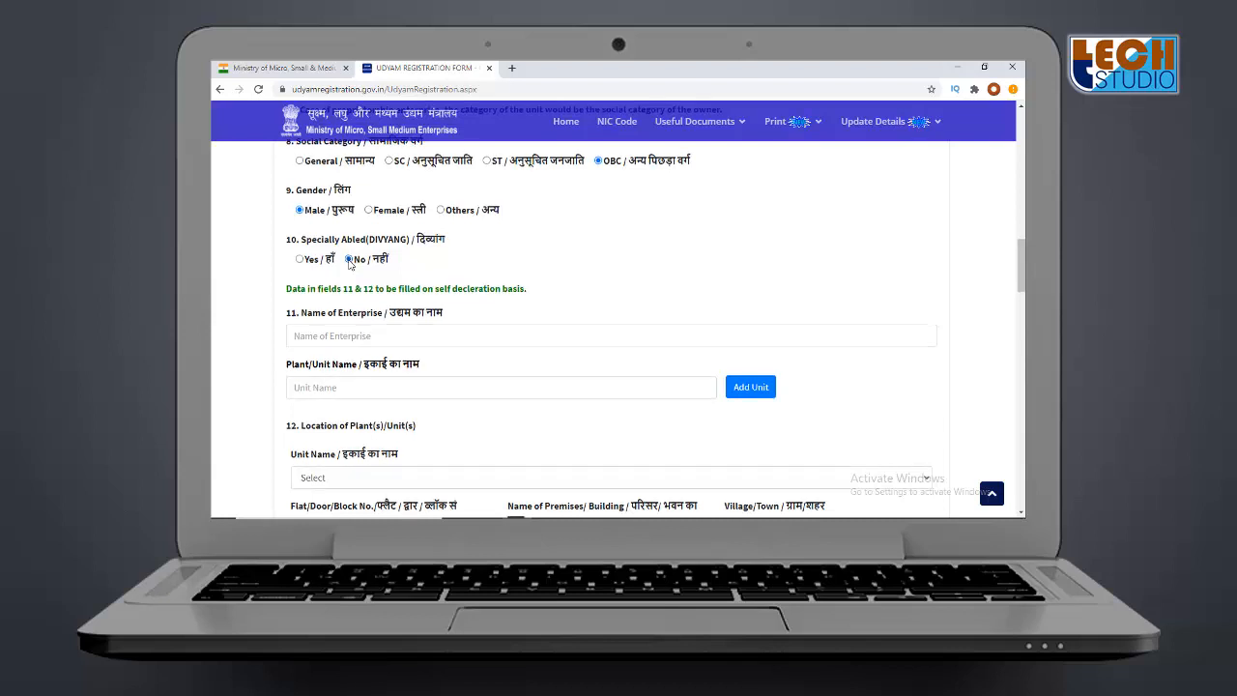
scroll(292, 245, down, 1)
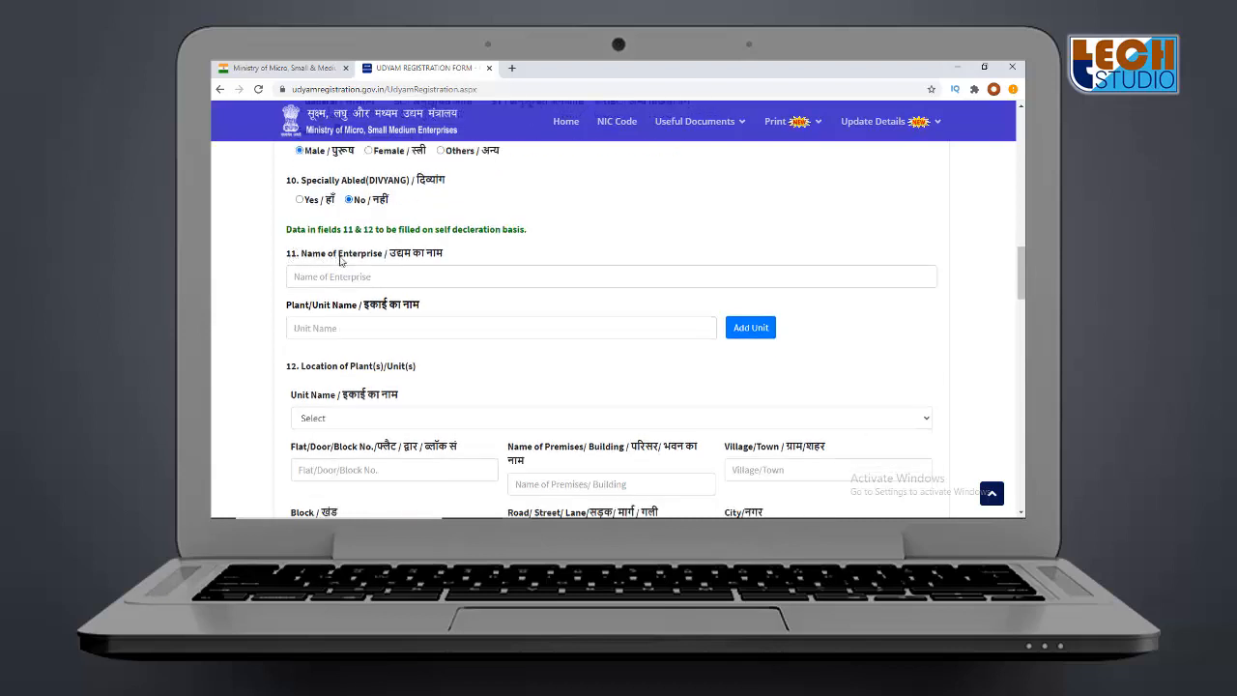
scroll(373, 259, down, 1)
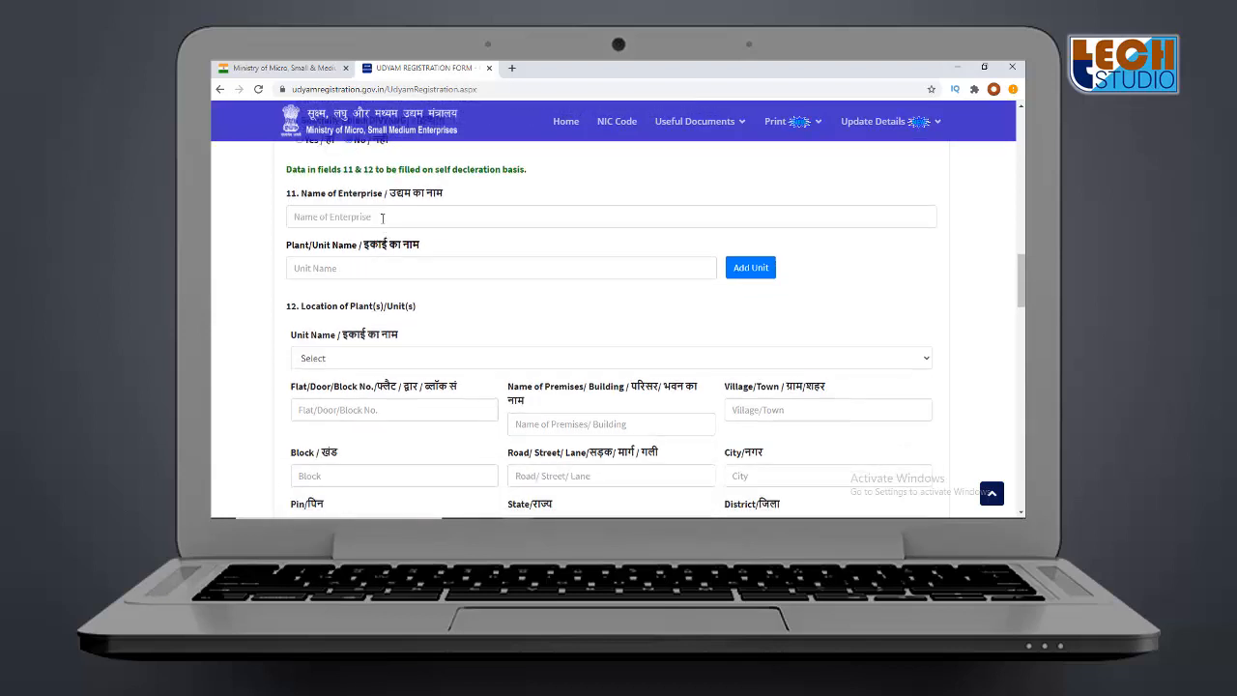
Name the enterprise 'abcd computers' and add plant unit 'abcd' to the units list.
click(383, 219)
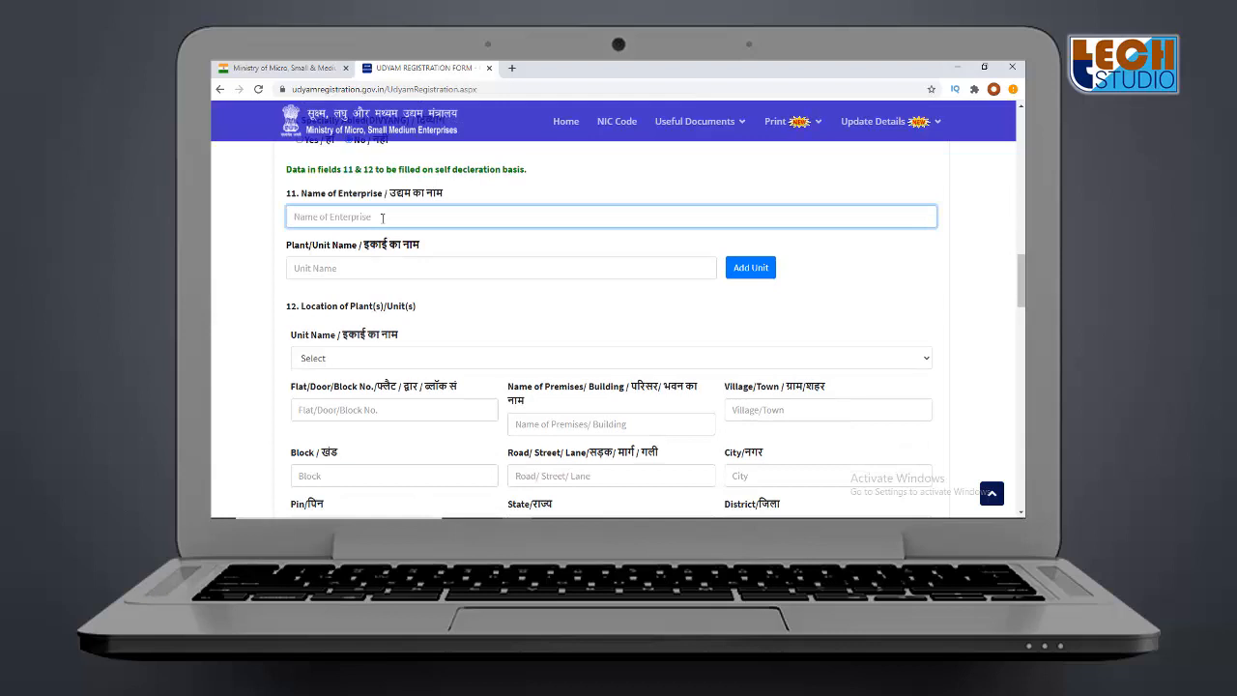
text(cd computers)
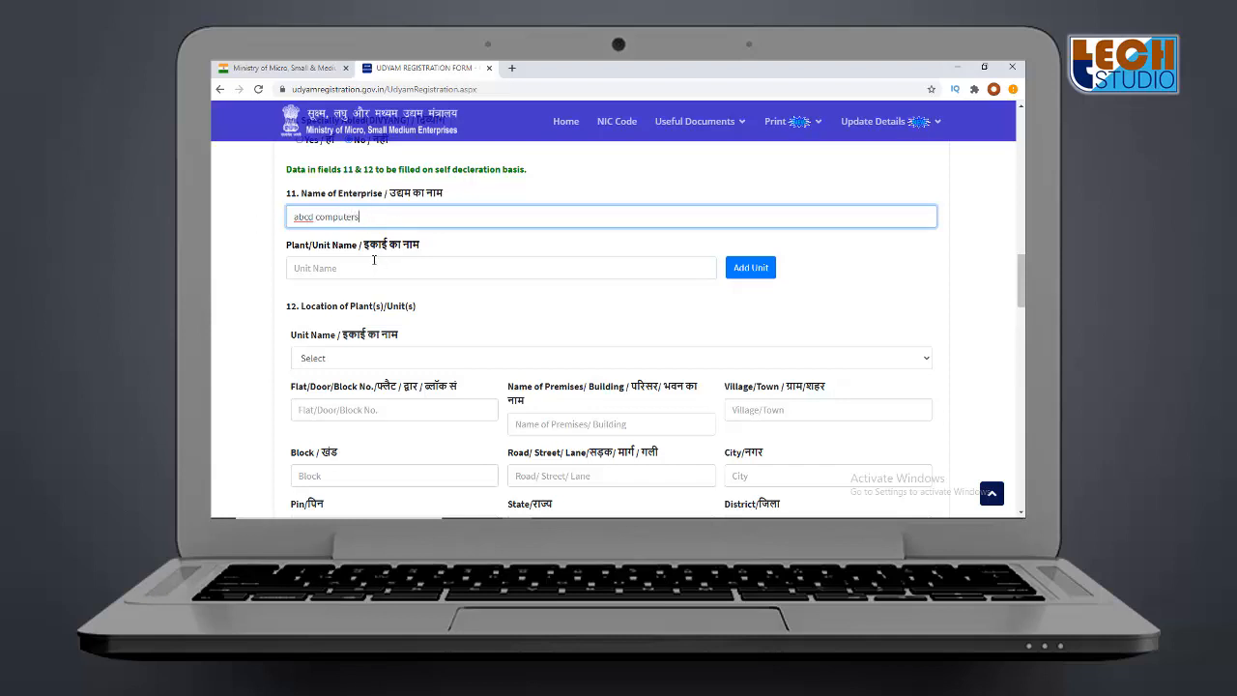
click(374, 259)
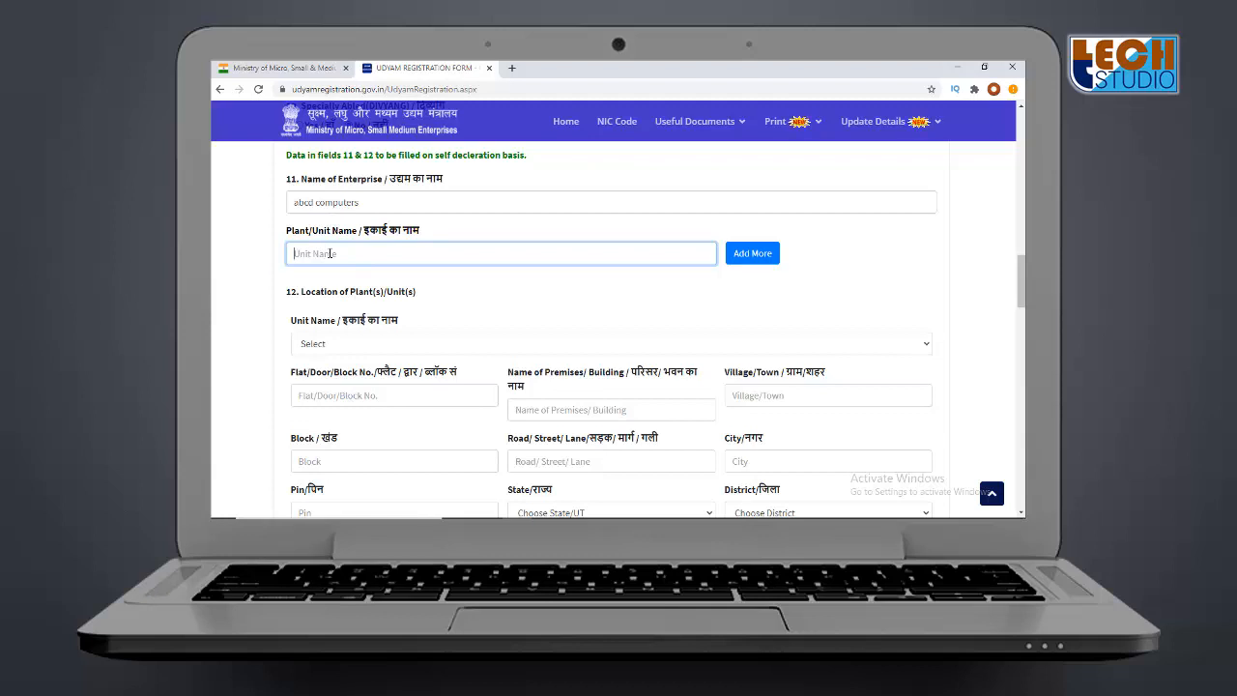
text(abcd)
click(750, 259)
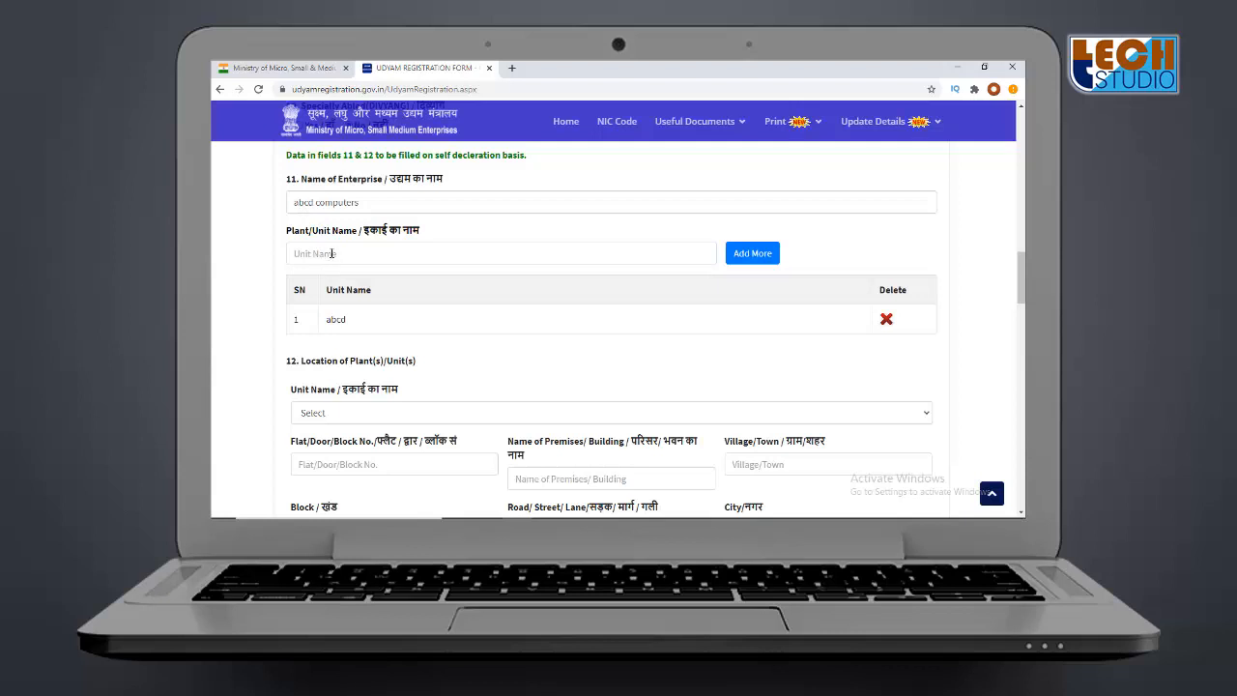
click(316, 253)
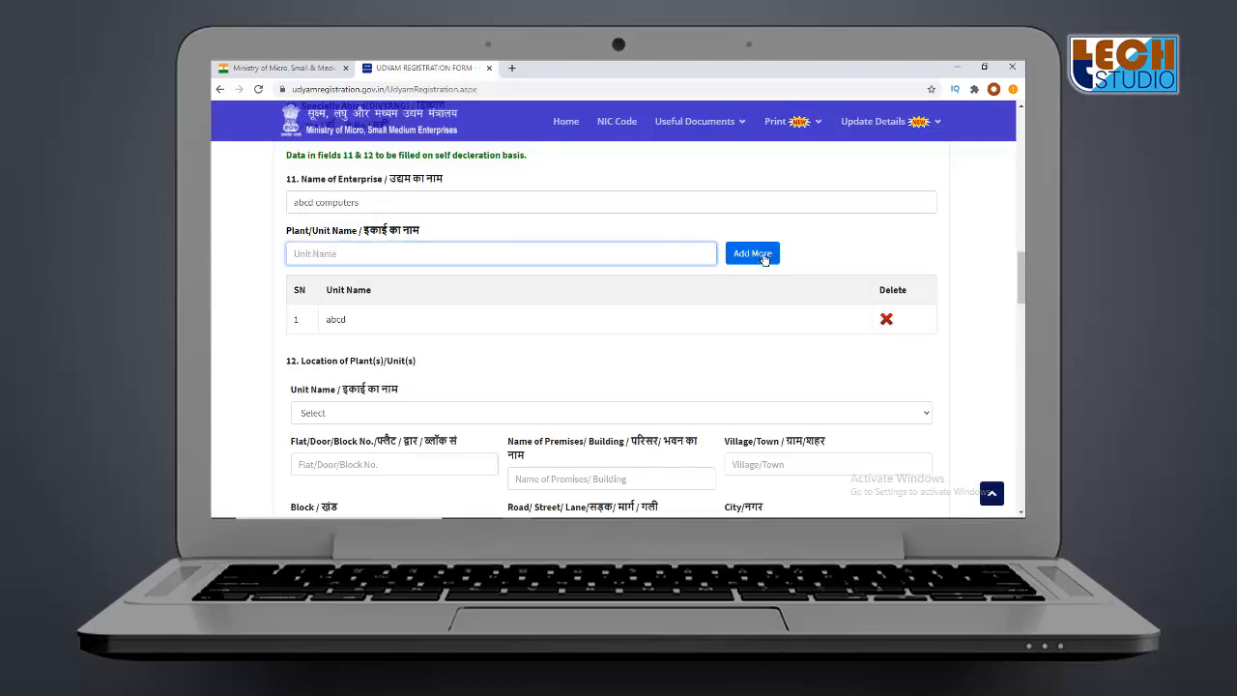
scroll(550, 327, down, 2)
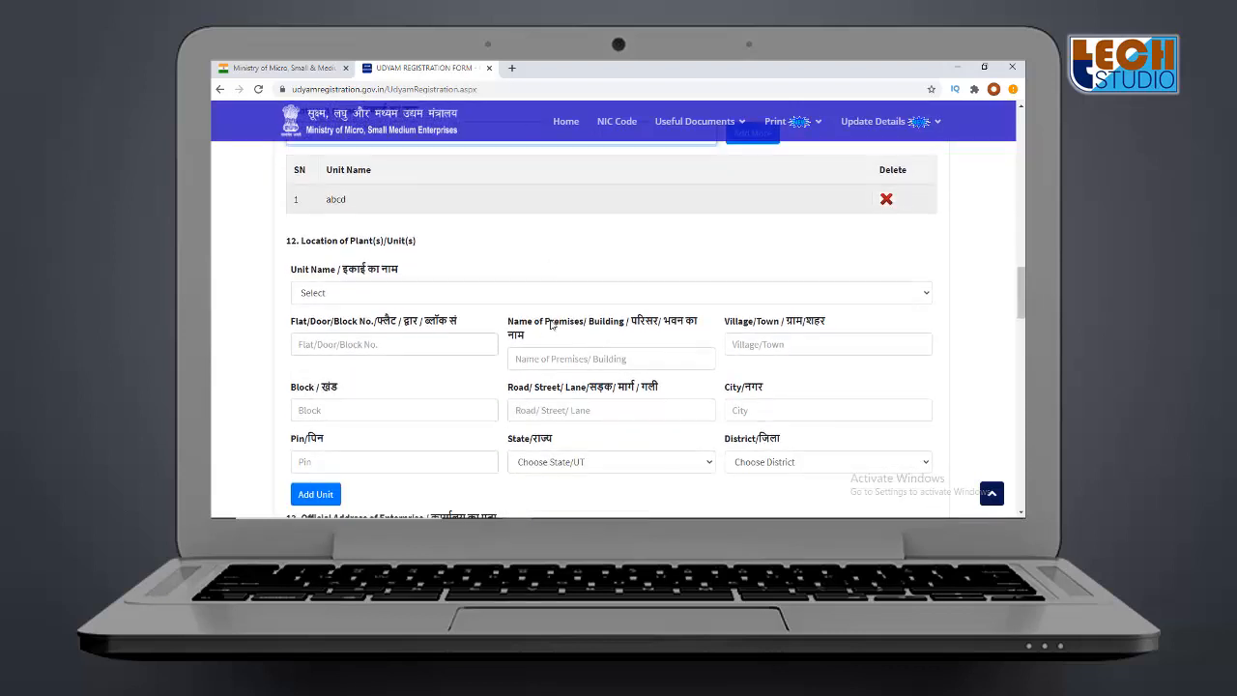
Add unit abcd's location: address delhi, PIN 110019, Delhi state, South East district.
click(416, 293)
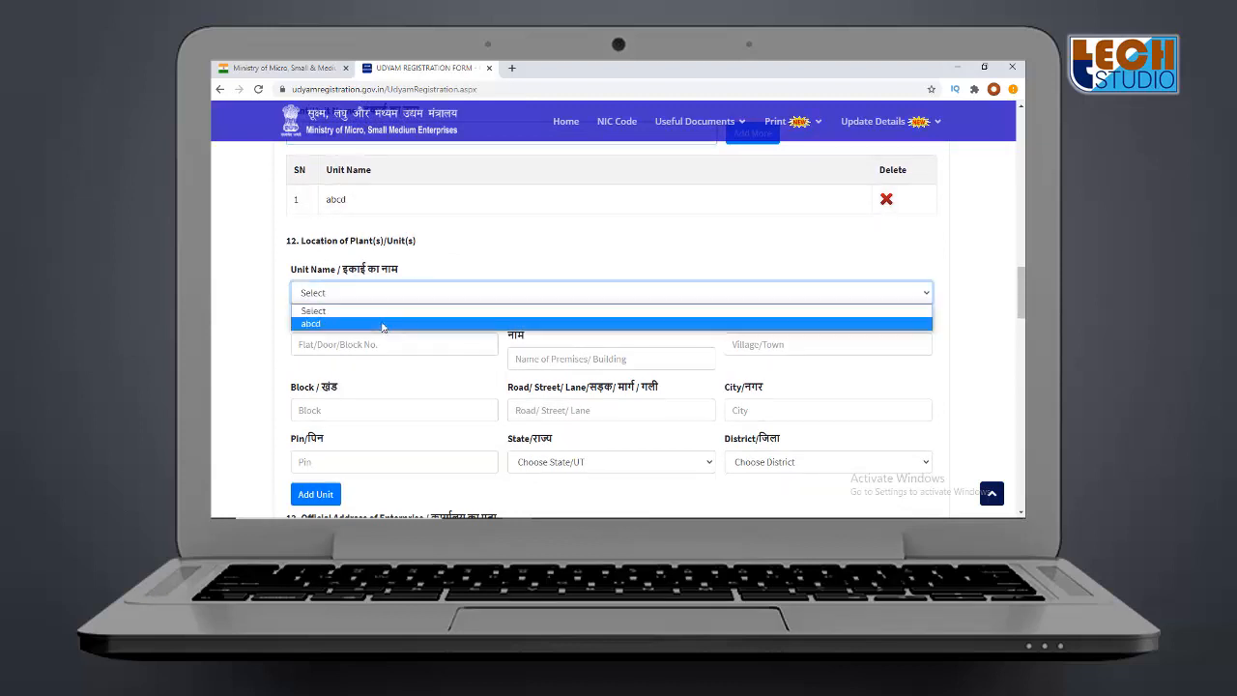
click(383, 325)
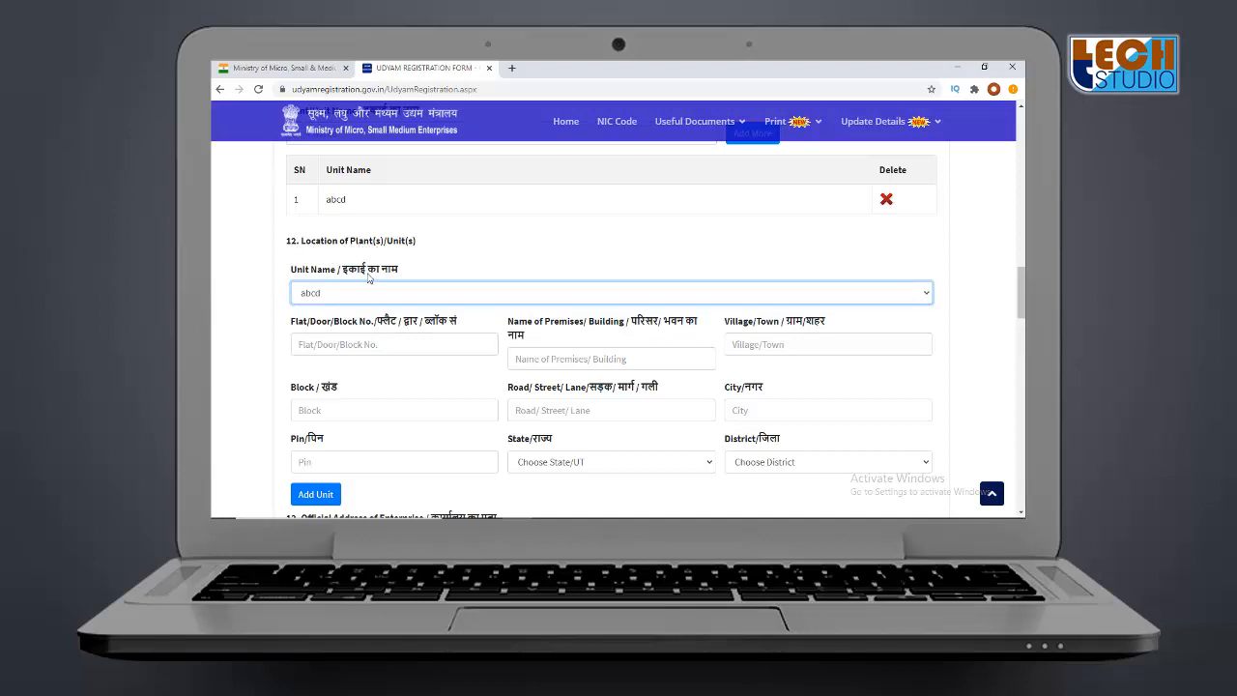
click(323, 293)
click(320, 324)
scroll(326, 293, down, 1)
click(333, 281)
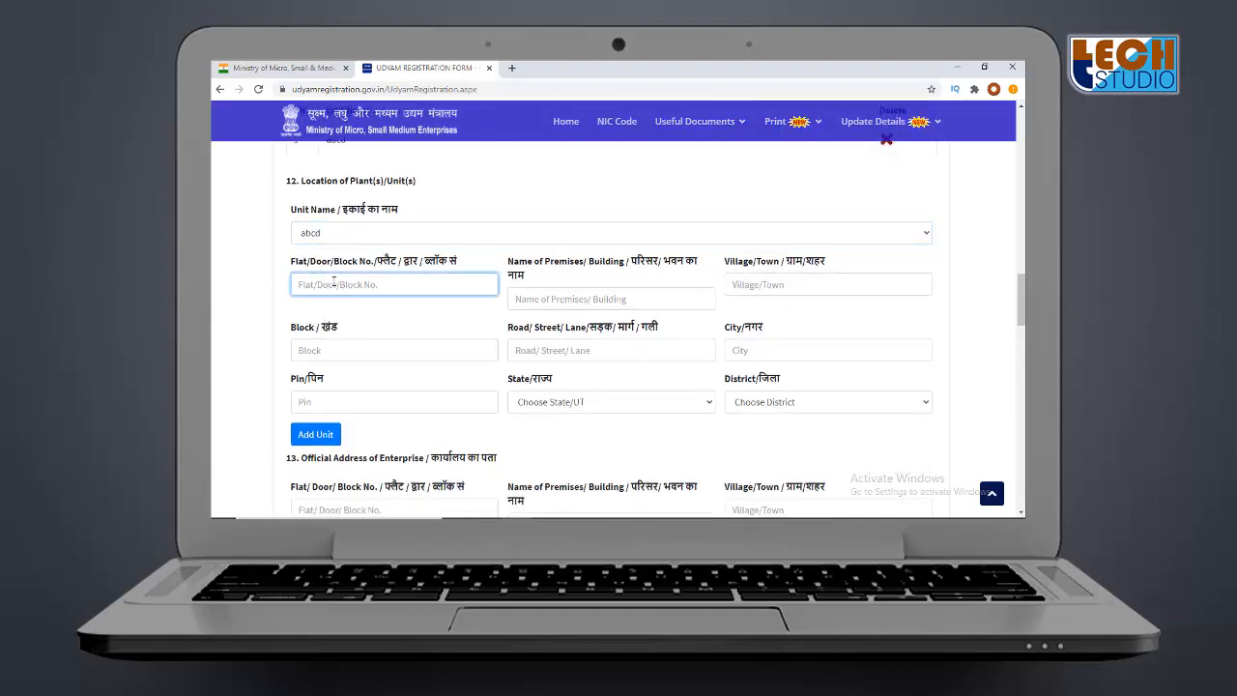
text(delh)
text(i)
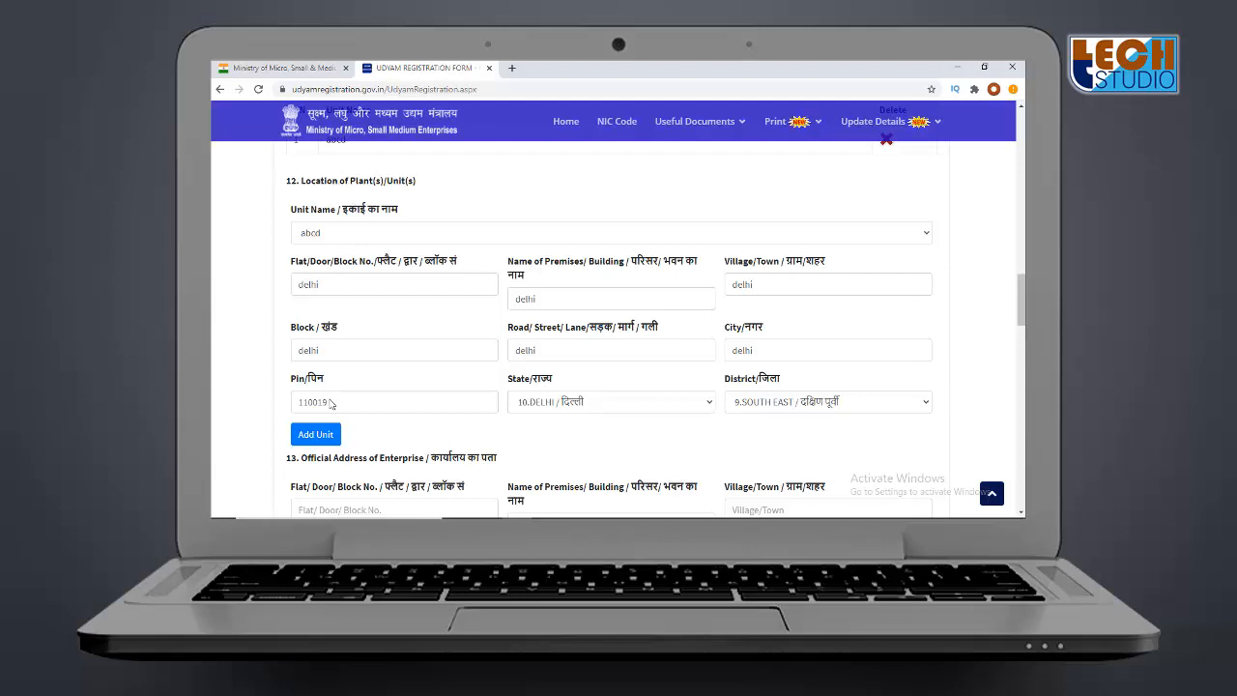
click(315, 435)
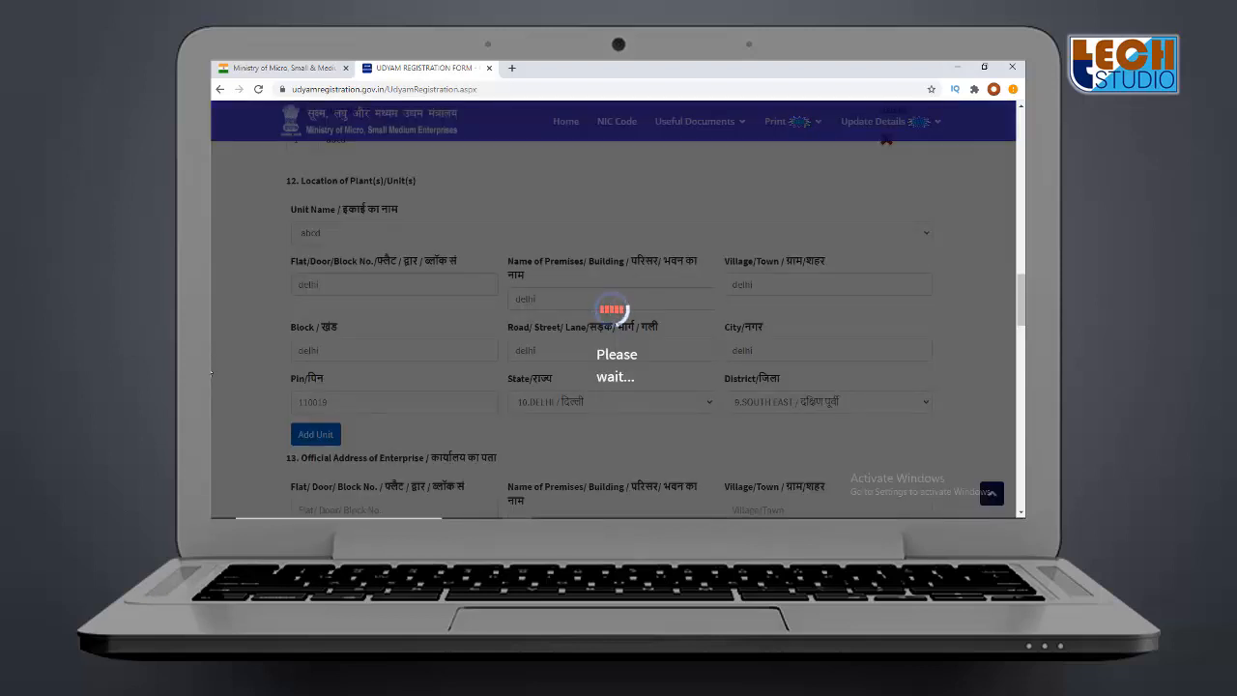
scroll(343, 347, down, 3)
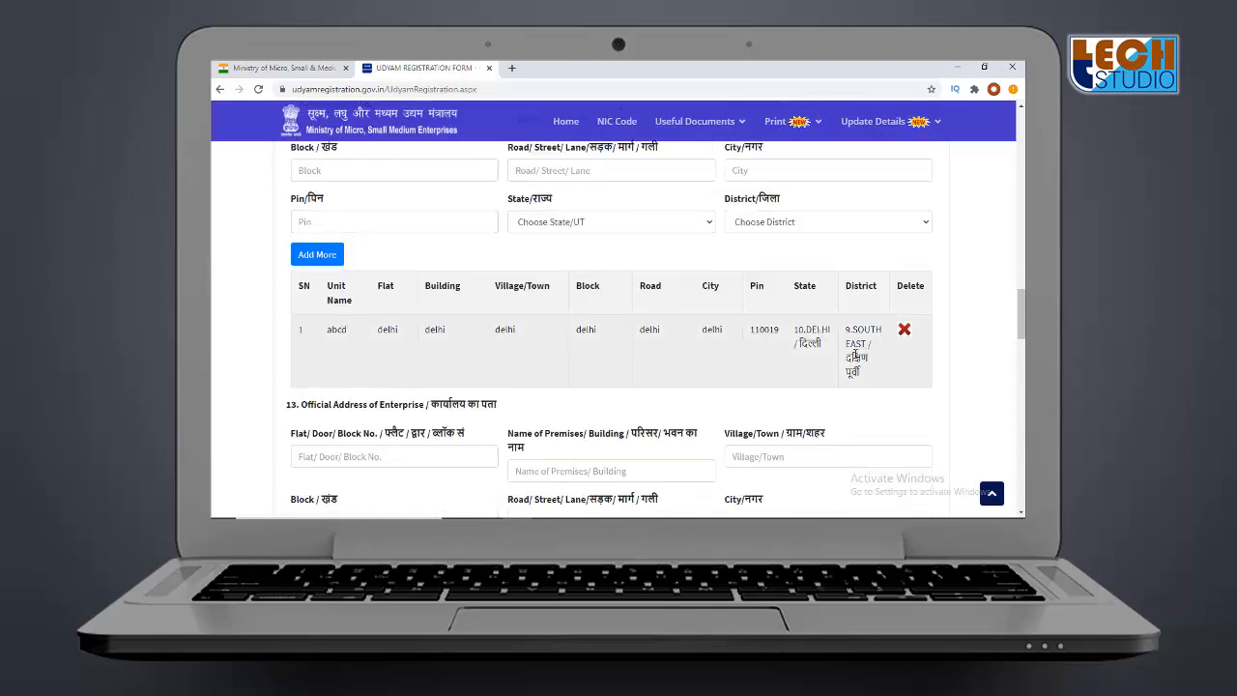
Enter official address 'delhi' with PIN 110019, state Delhi and district South East.
scroll(299, 379, down, 1)
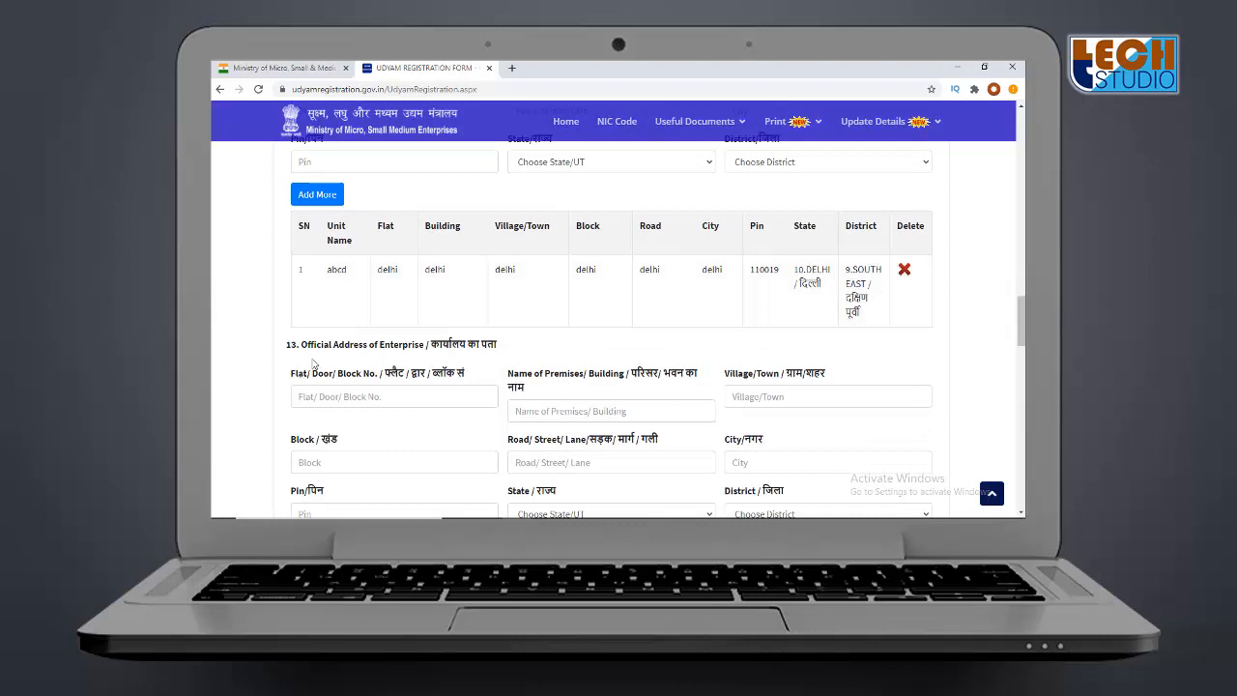
scroll(307, 300, down, 1)
scroll(299, 292, down, 1)
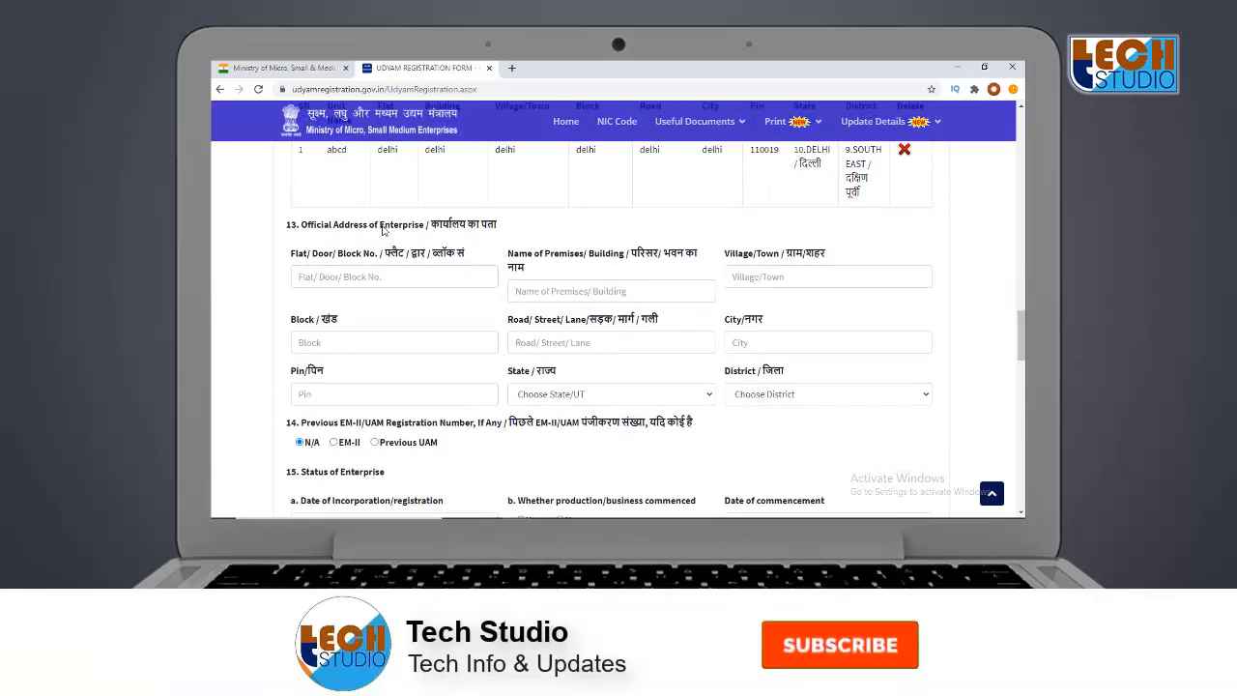
click(407, 279)
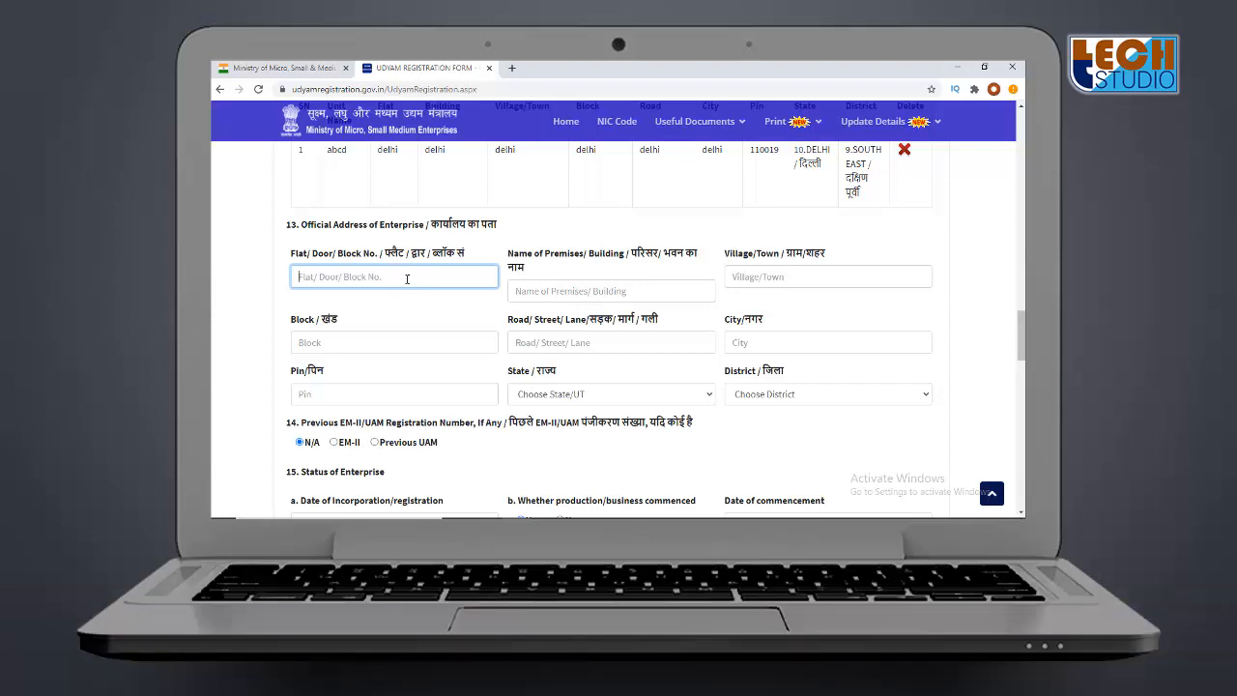
text(delhi)
key(Tab)
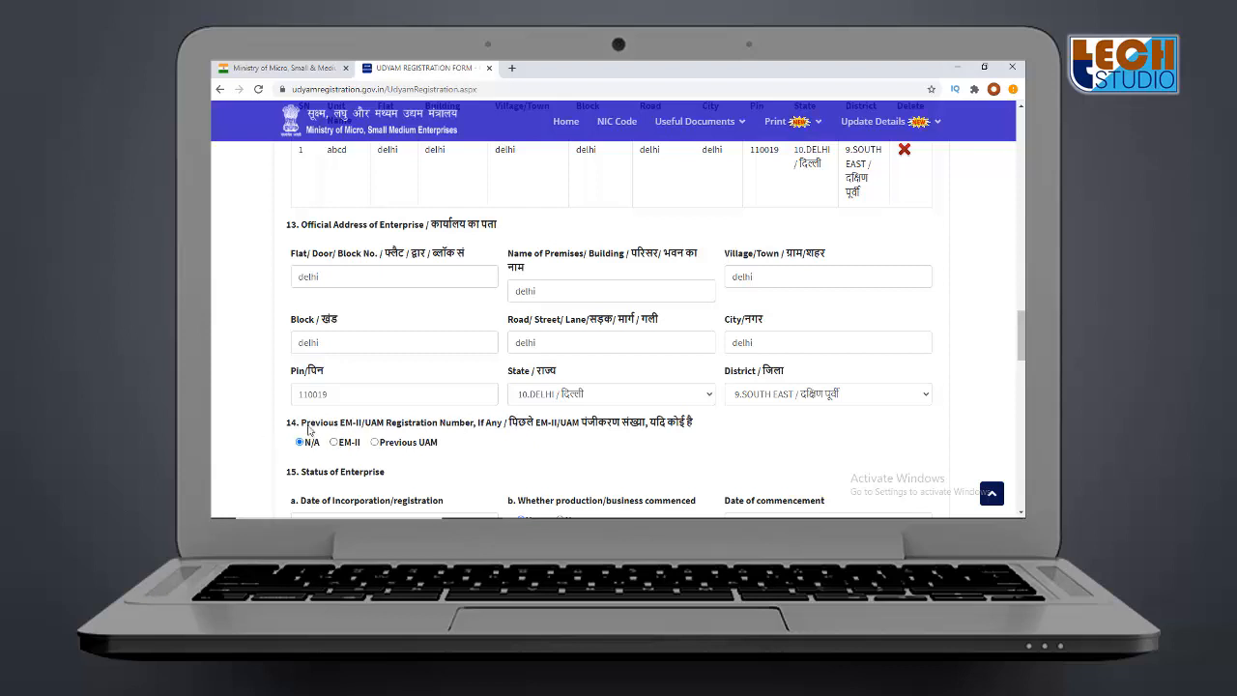
scroll(309, 431, down, 2)
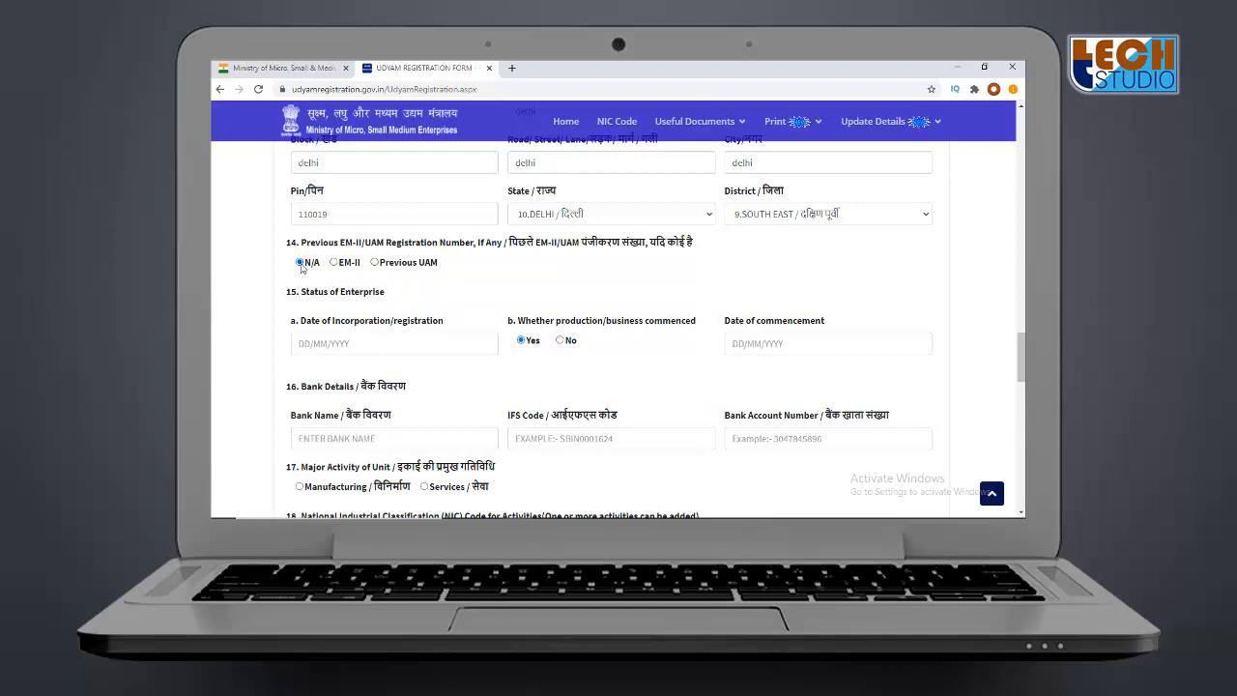
Set Date of Incorporation to 10/09/2020 and answer No to production/business commenced.
scroll(303, 263, down, 1)
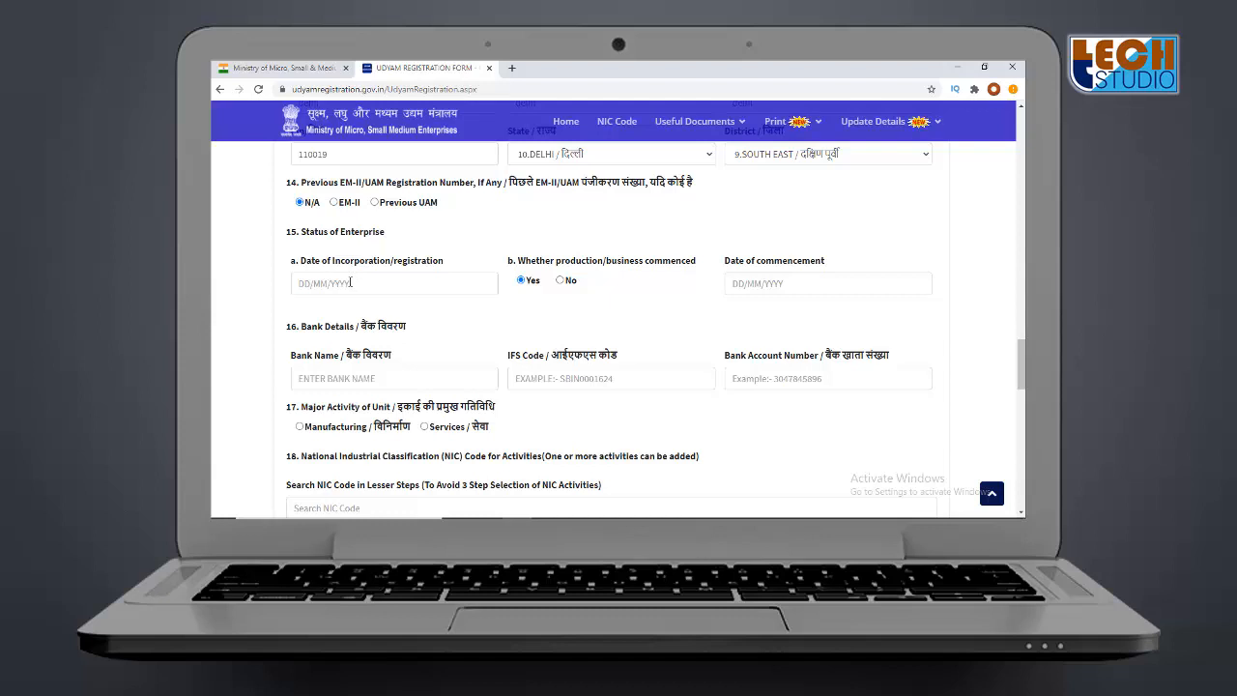
click(350, 282)
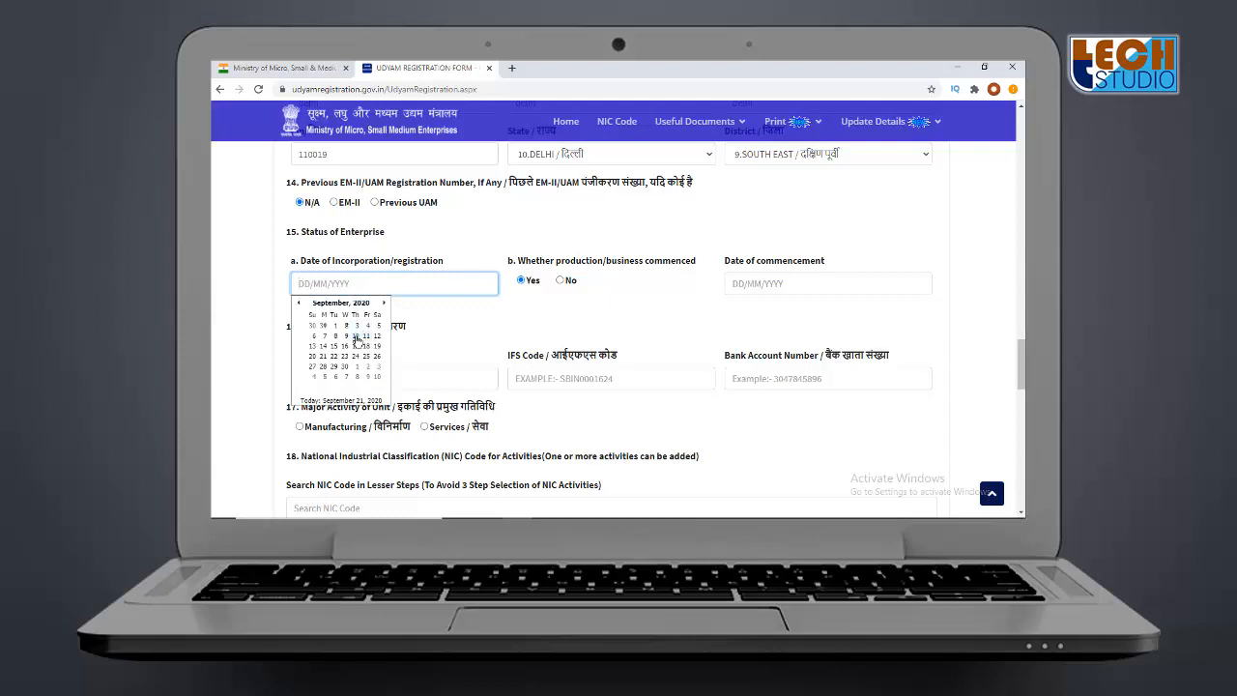
click(355, 335)
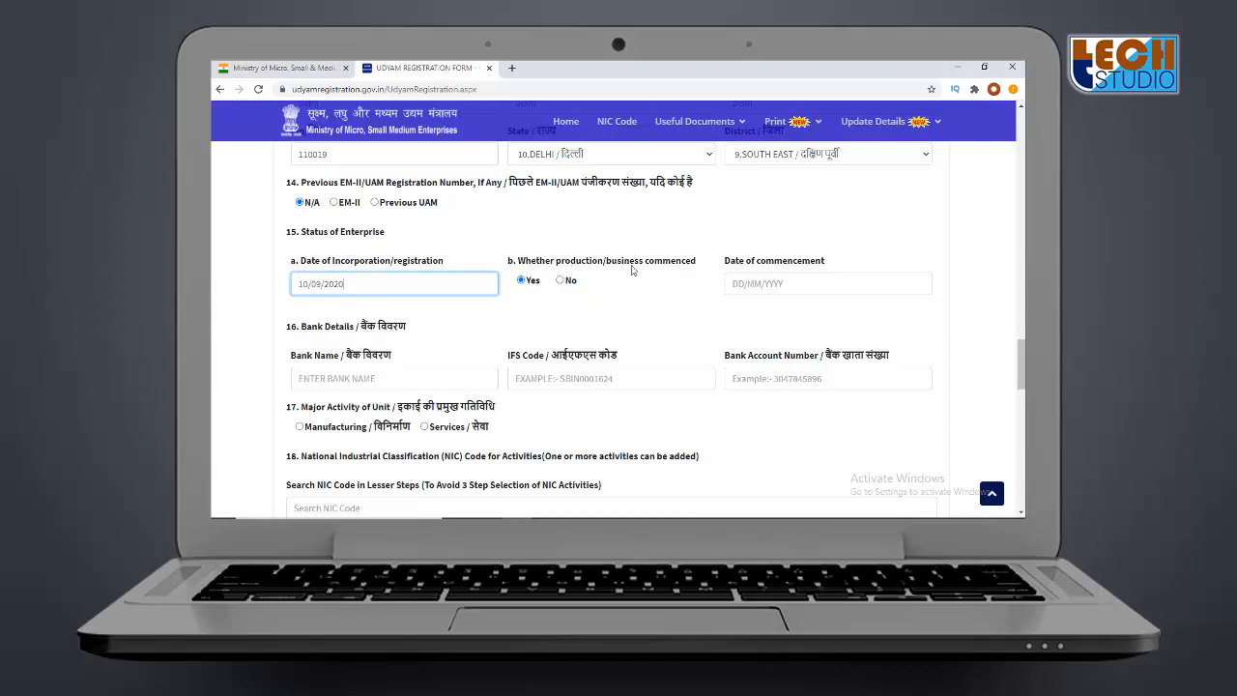
click(559, 280)
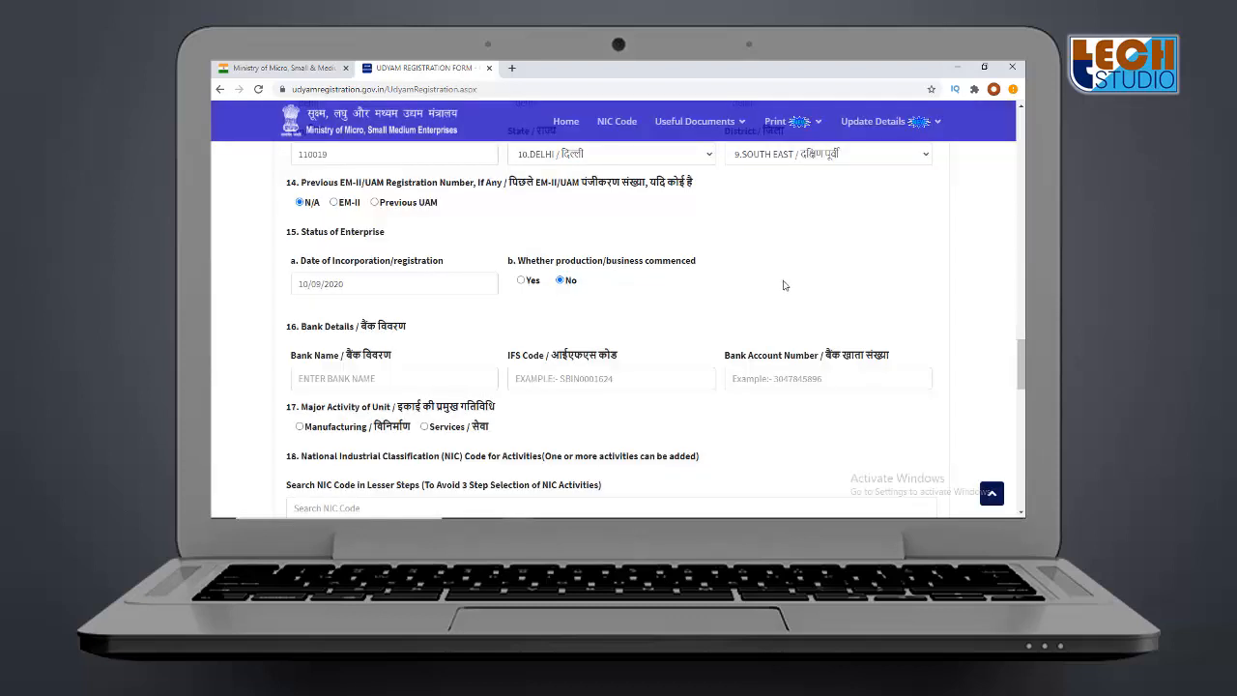
scroll(784, 286, down, 1)
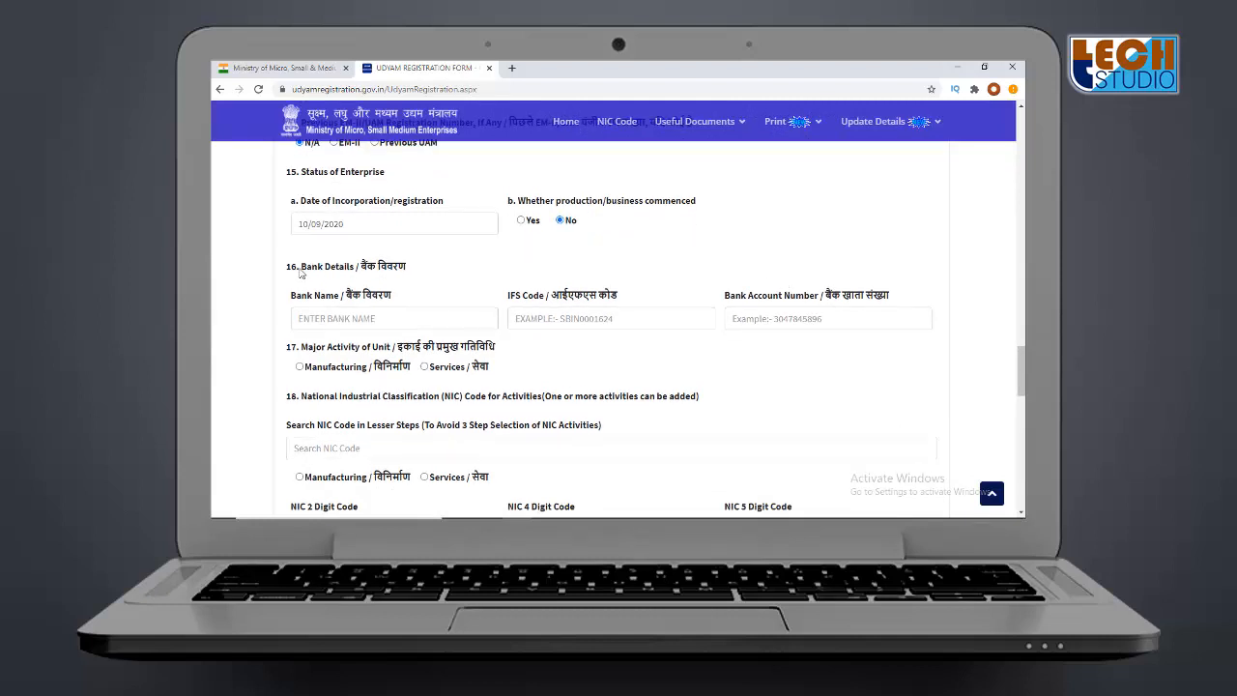
Below the PNB bank details, set the unit's major activity to Services.
scroll(302, 275, down, 1)
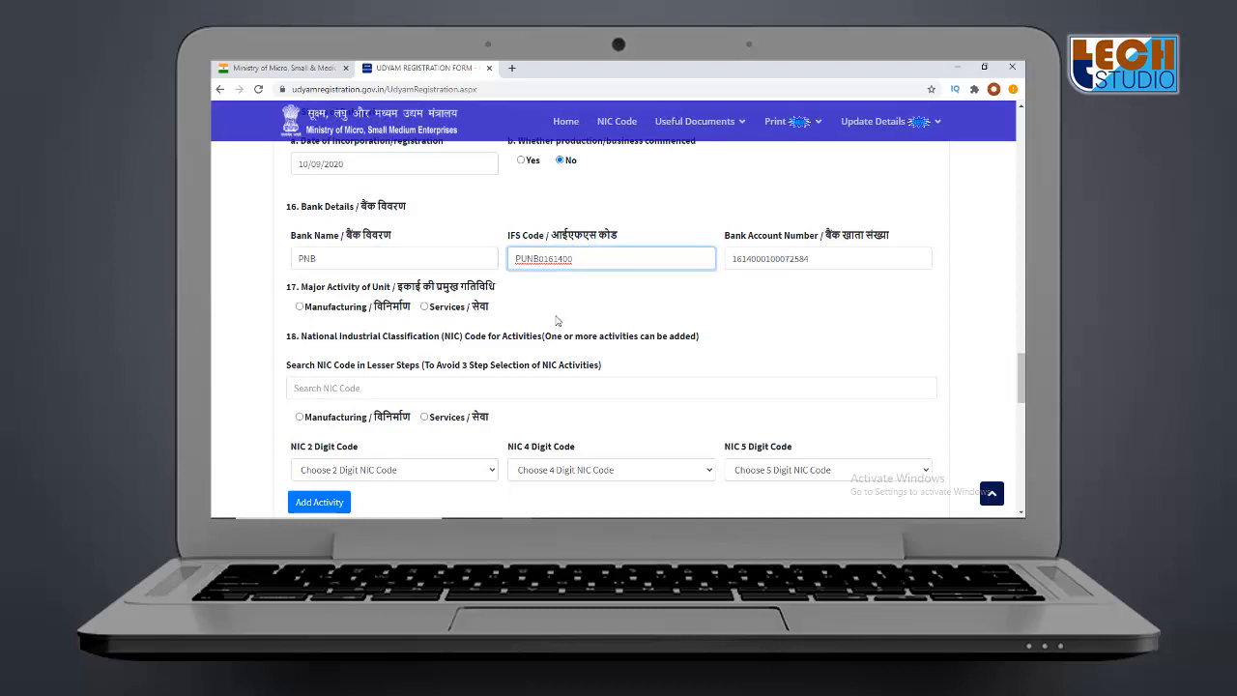
click(424, 307)
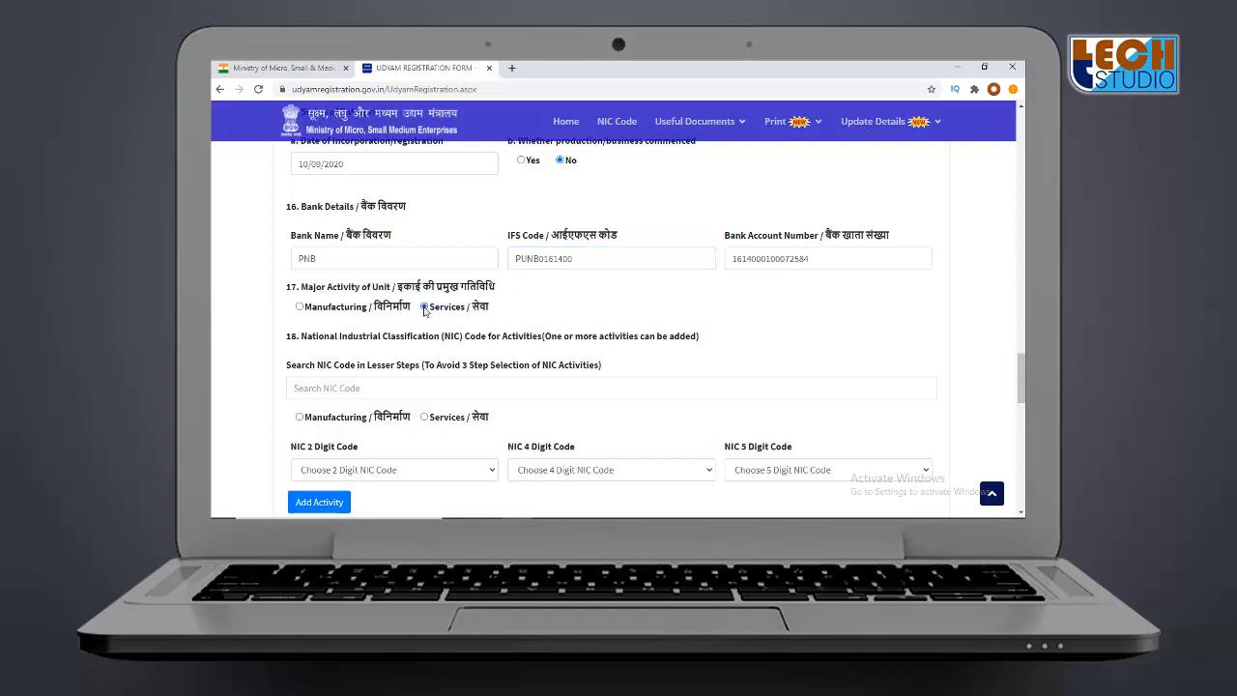
scroll(424, 310, down, 1)
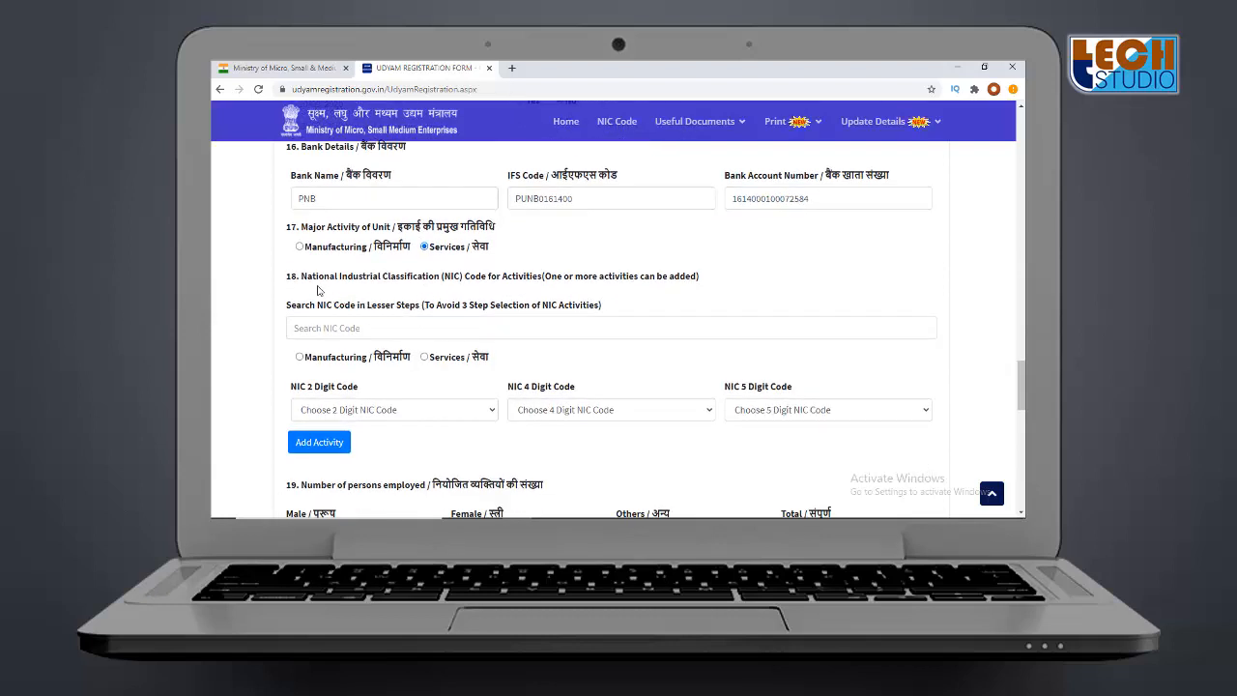
scroll(386, 276, down, 1)
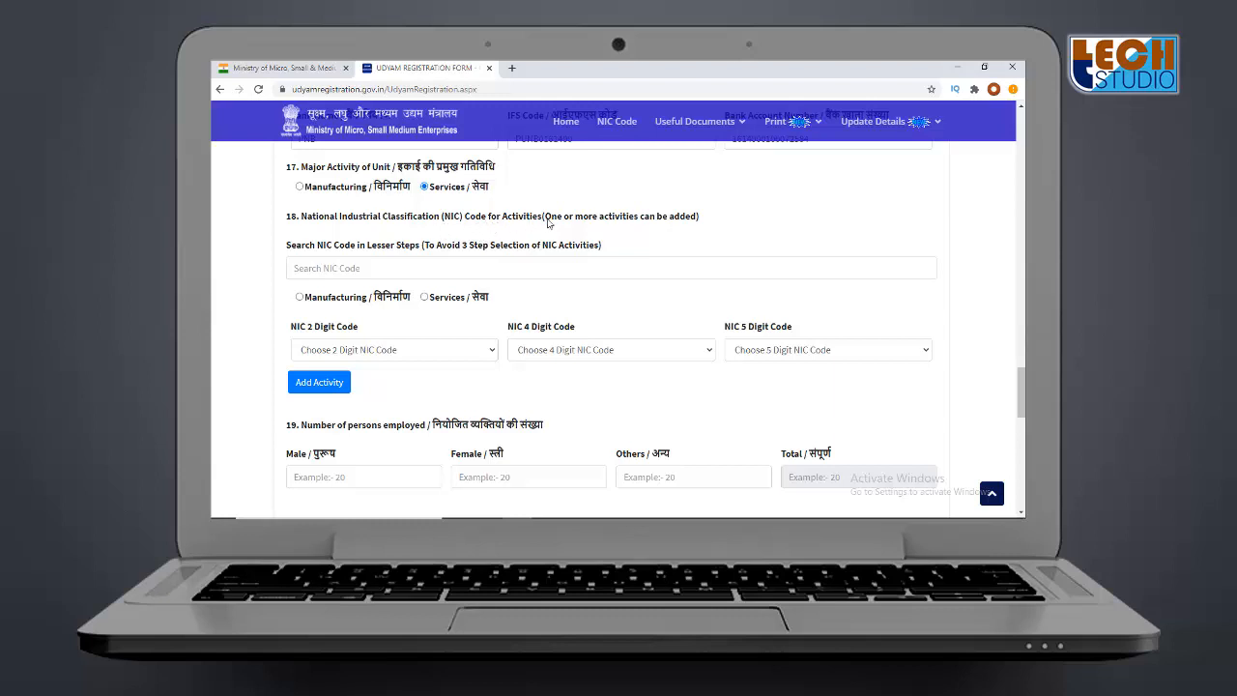
Search NIC codes for 'computer' and pick 26 – Manufacture of computer, electronic and optical products.
click(342, 269)
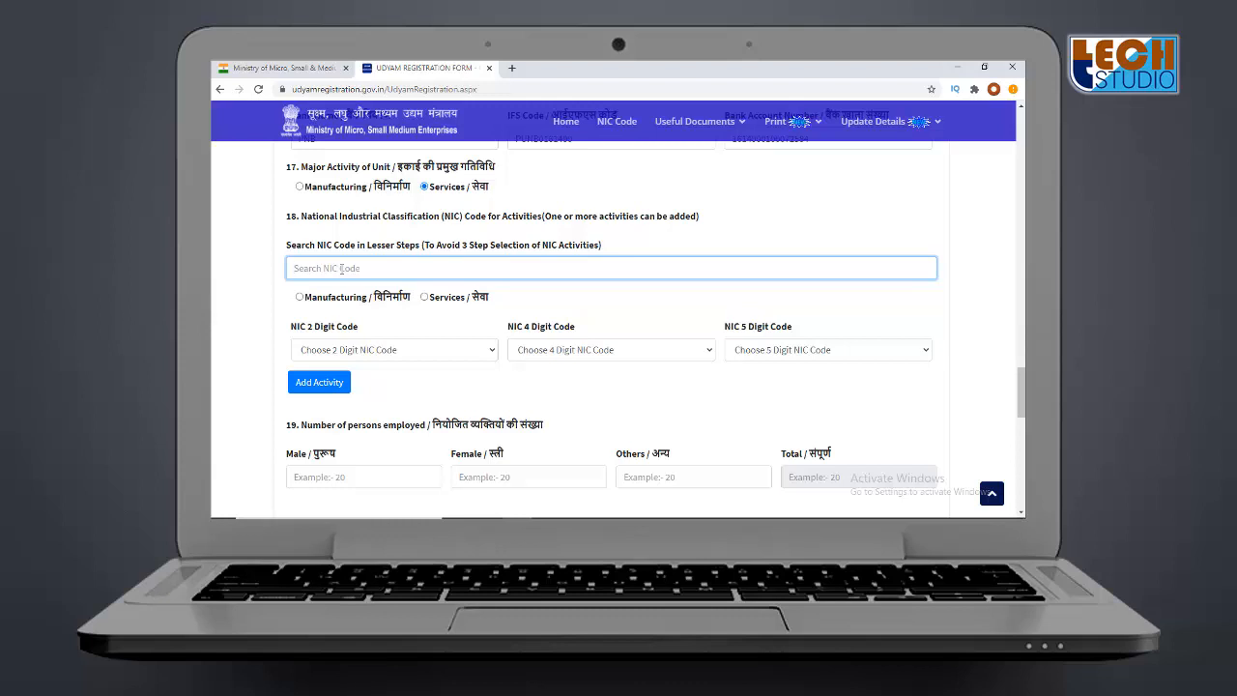
text(computer)
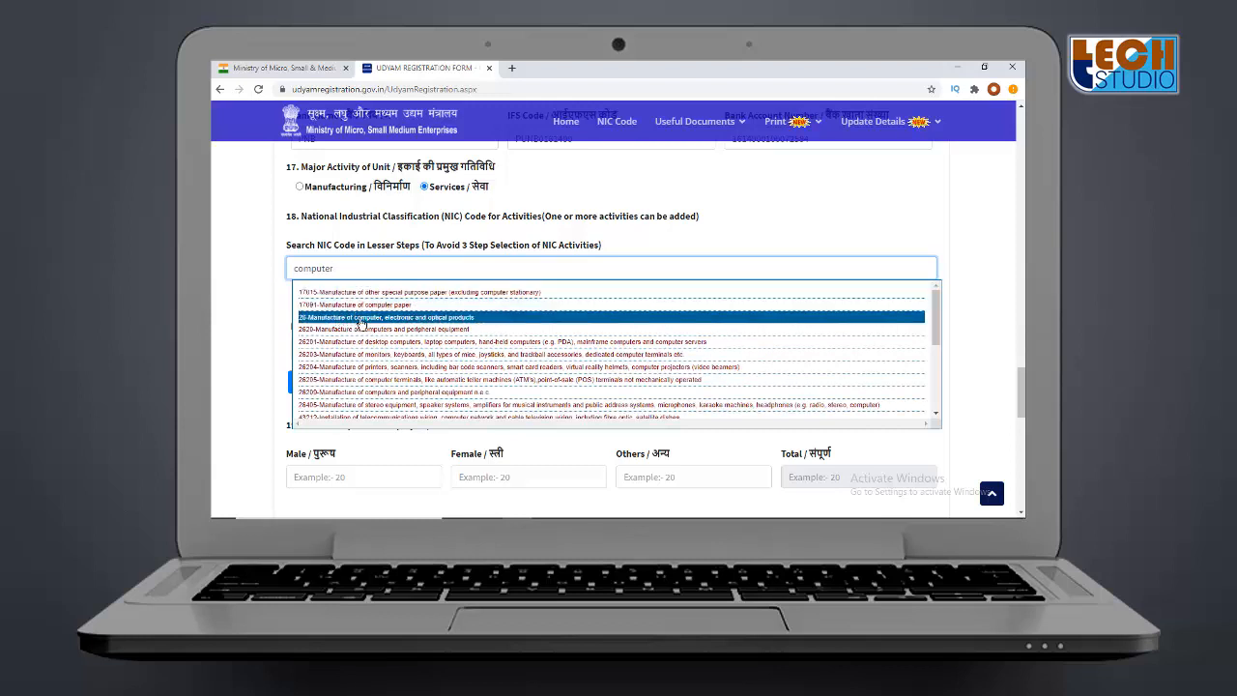
click(363, 319)
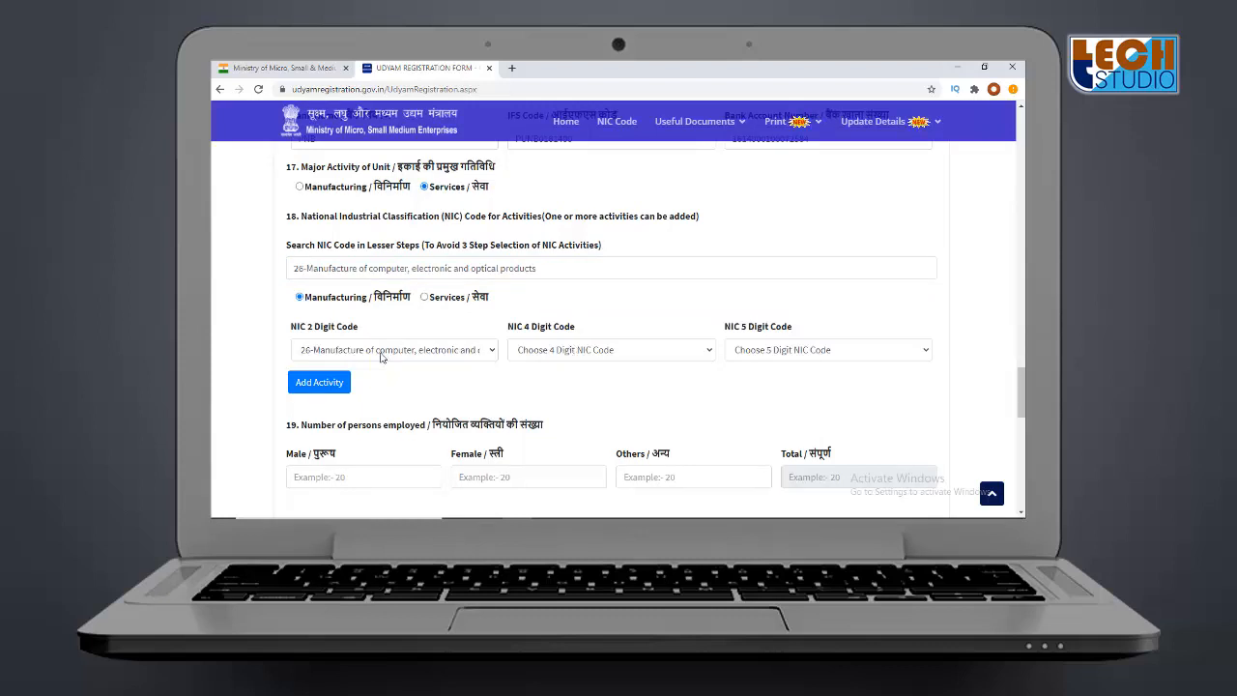
click(379, 355)
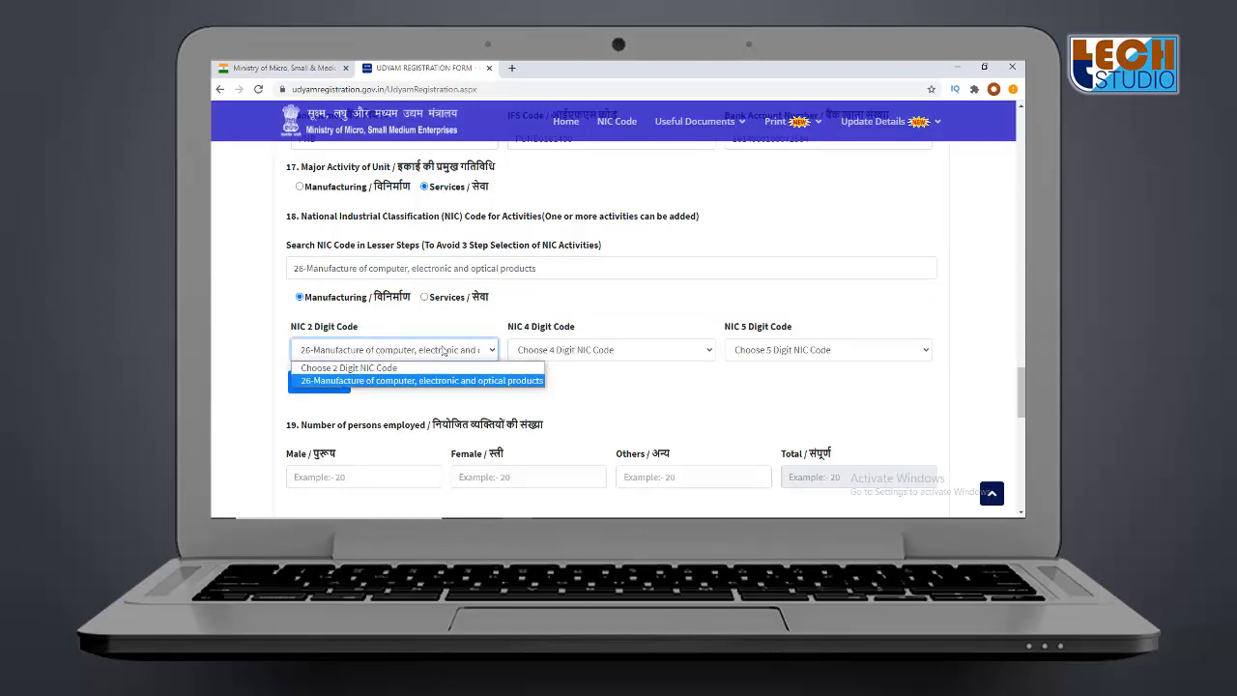
click(576, 350)
Choose 4-digit NIC 2620 and 5-digit 26201 (desktop and laptop computers), then add the activity.
click(576, 350)
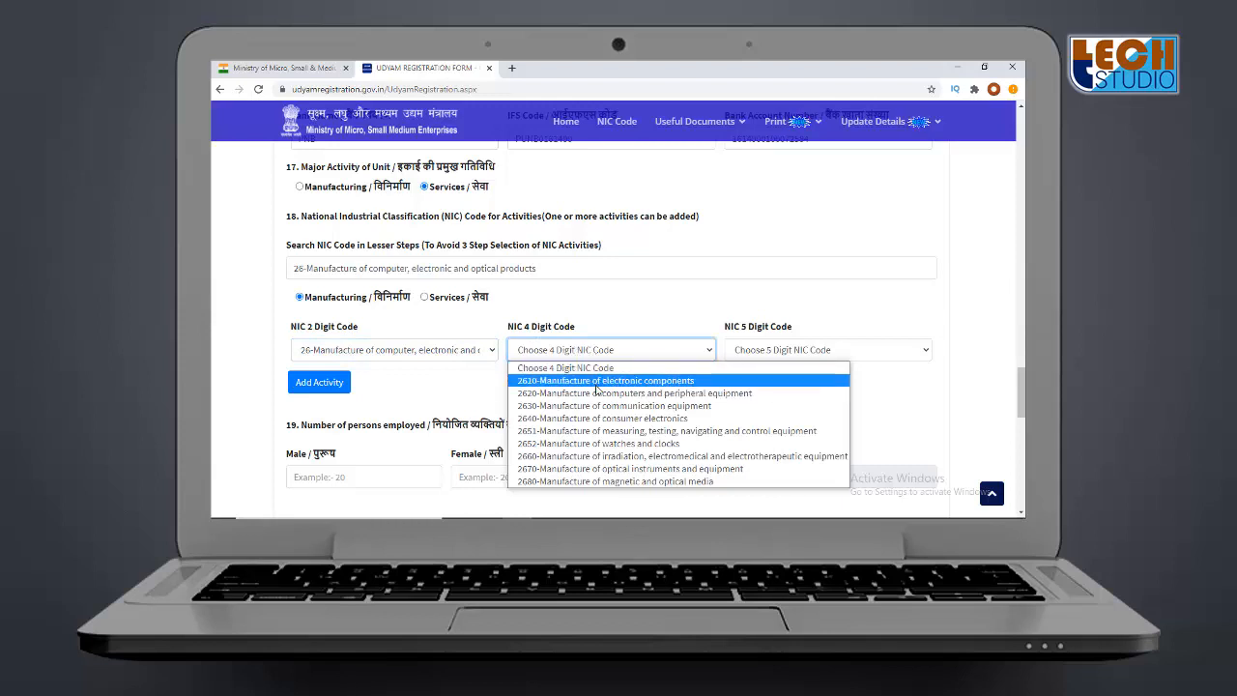
click(595, 392)
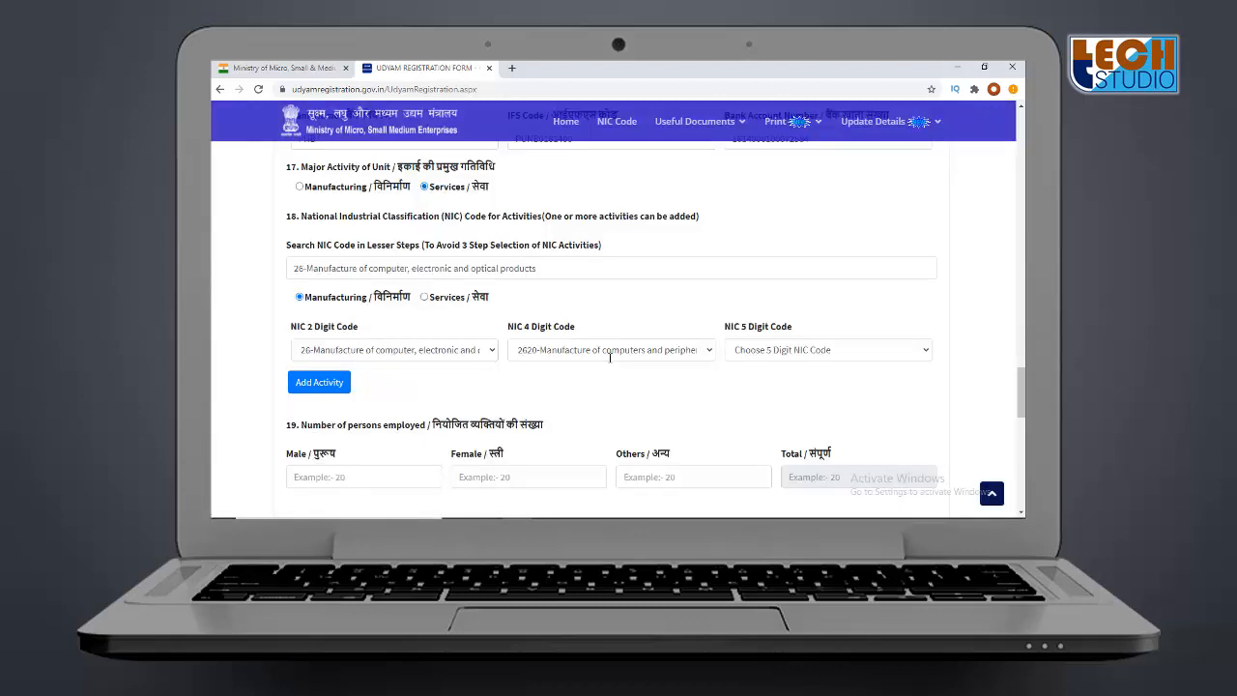
scroll(626, 384, down, 1)
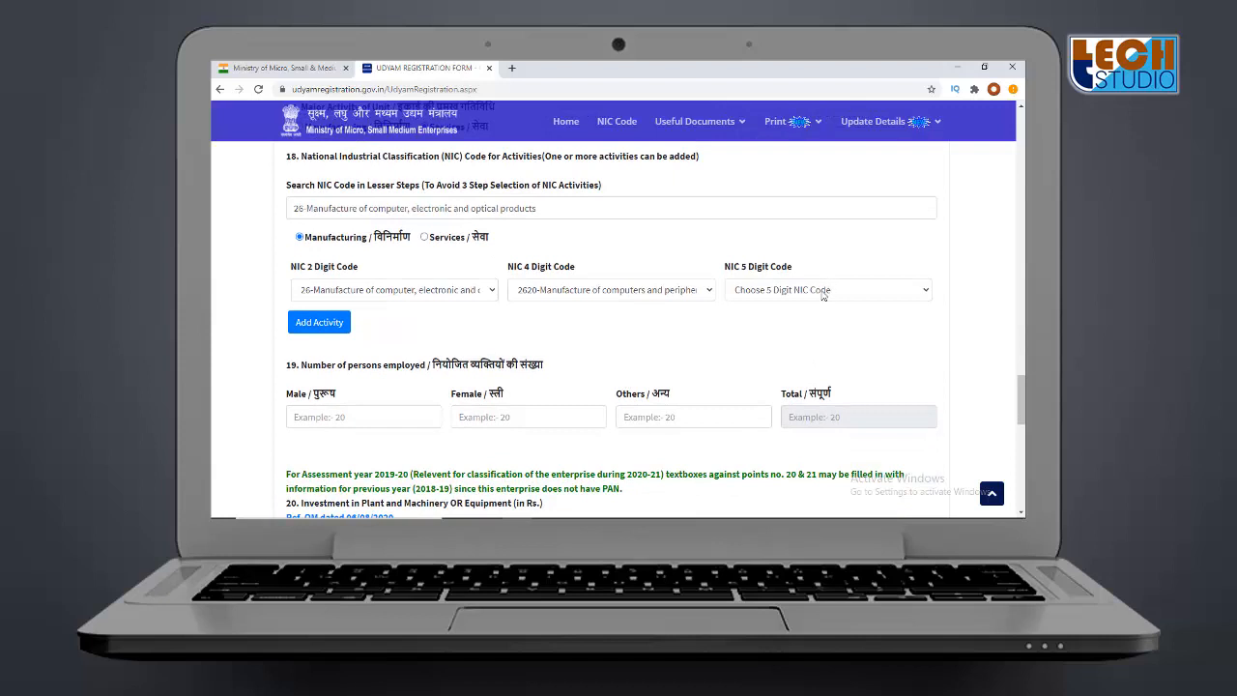
click(823, 290)
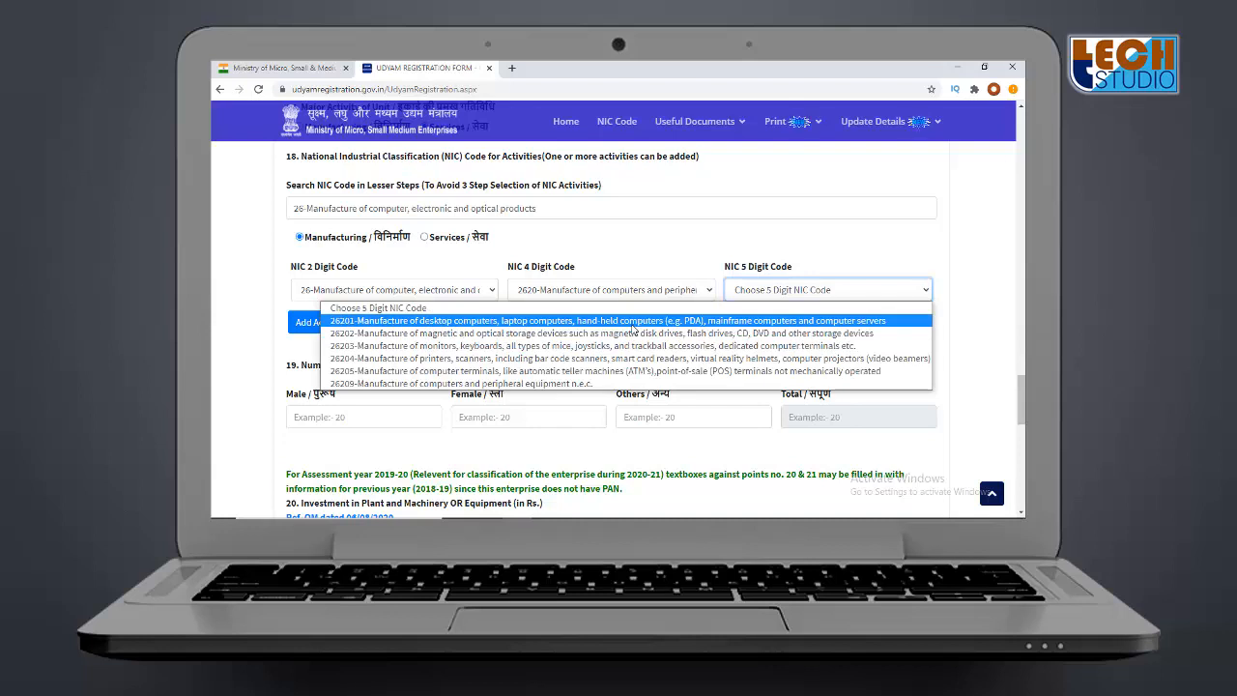
click(633, 324)
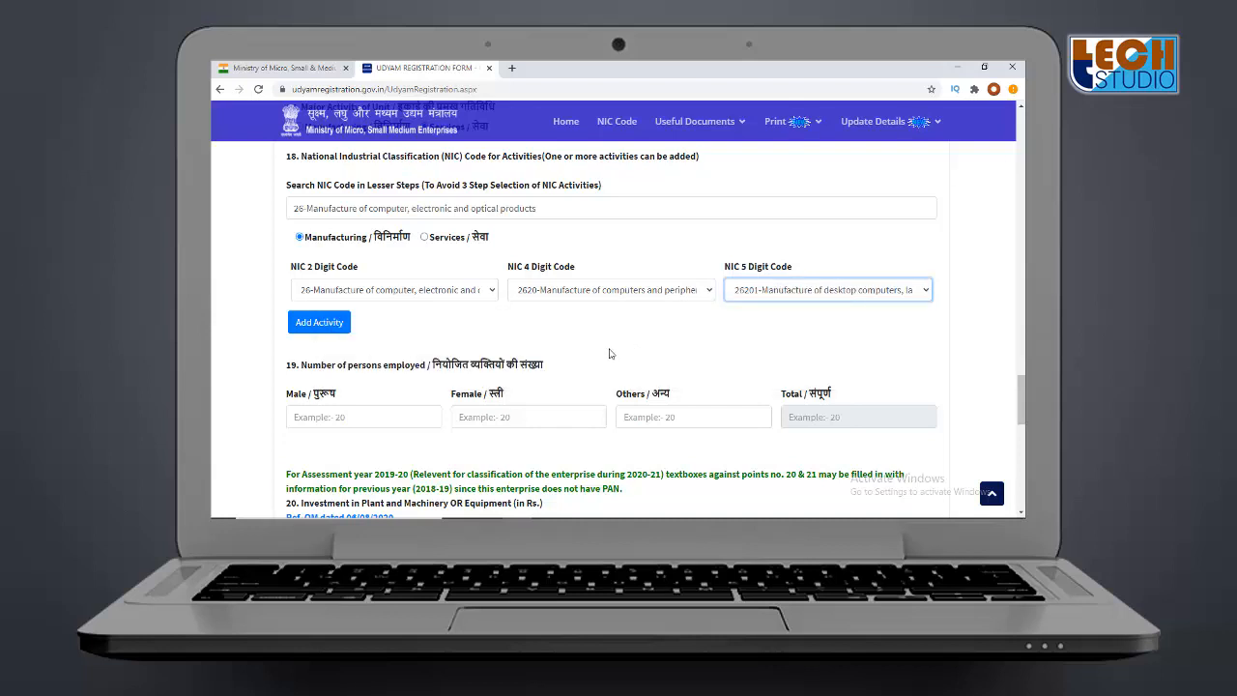
click(321, 332)
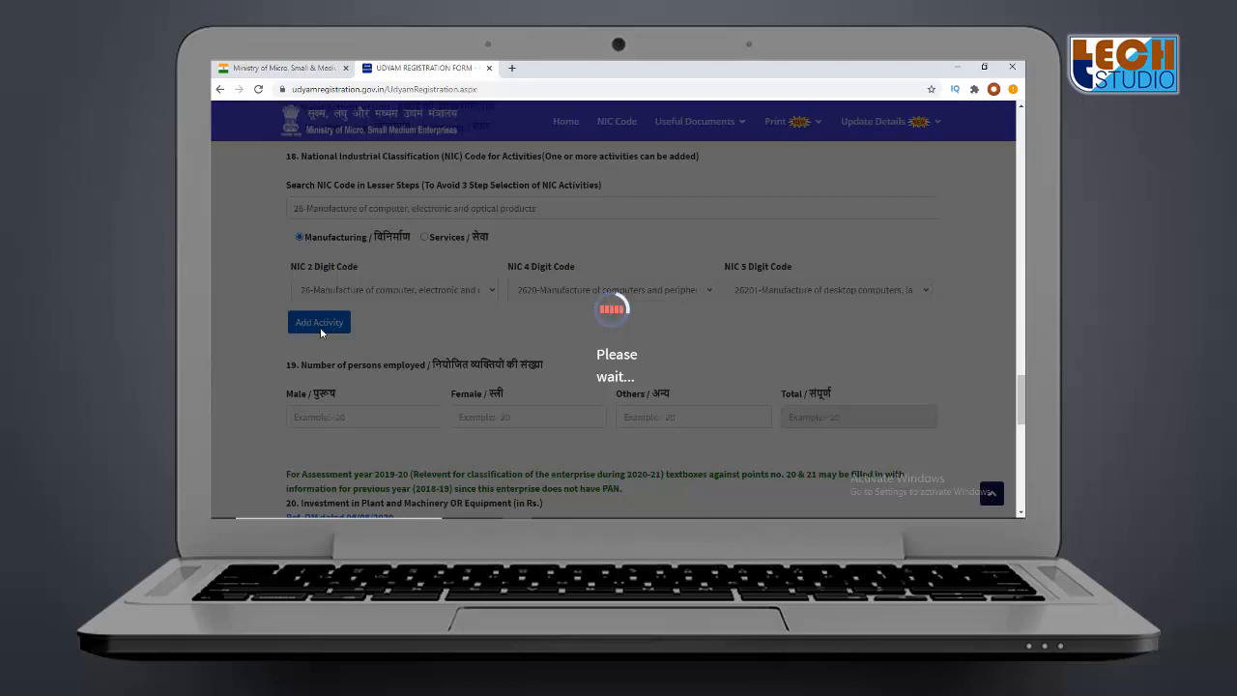
scroll(413, 346, down, 1)
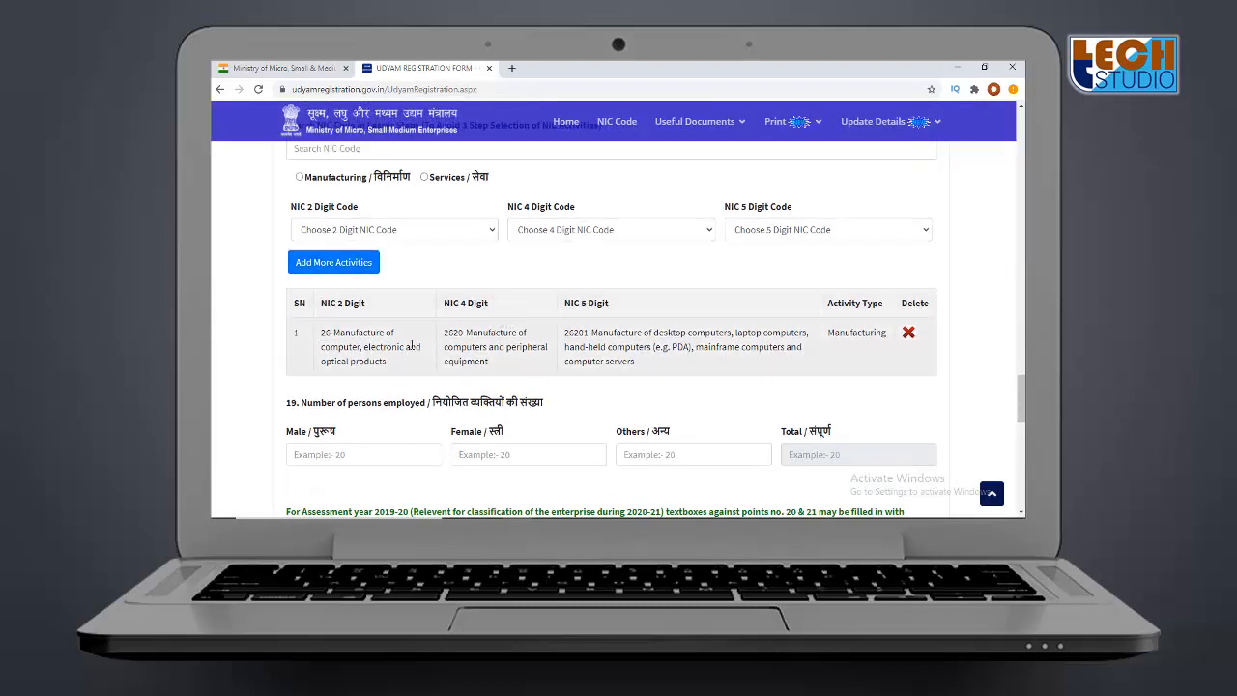
scroll(413, 345, down, 3)
Enter employee counts: 2 male, 1 female, 0 others.
click(366, 275)
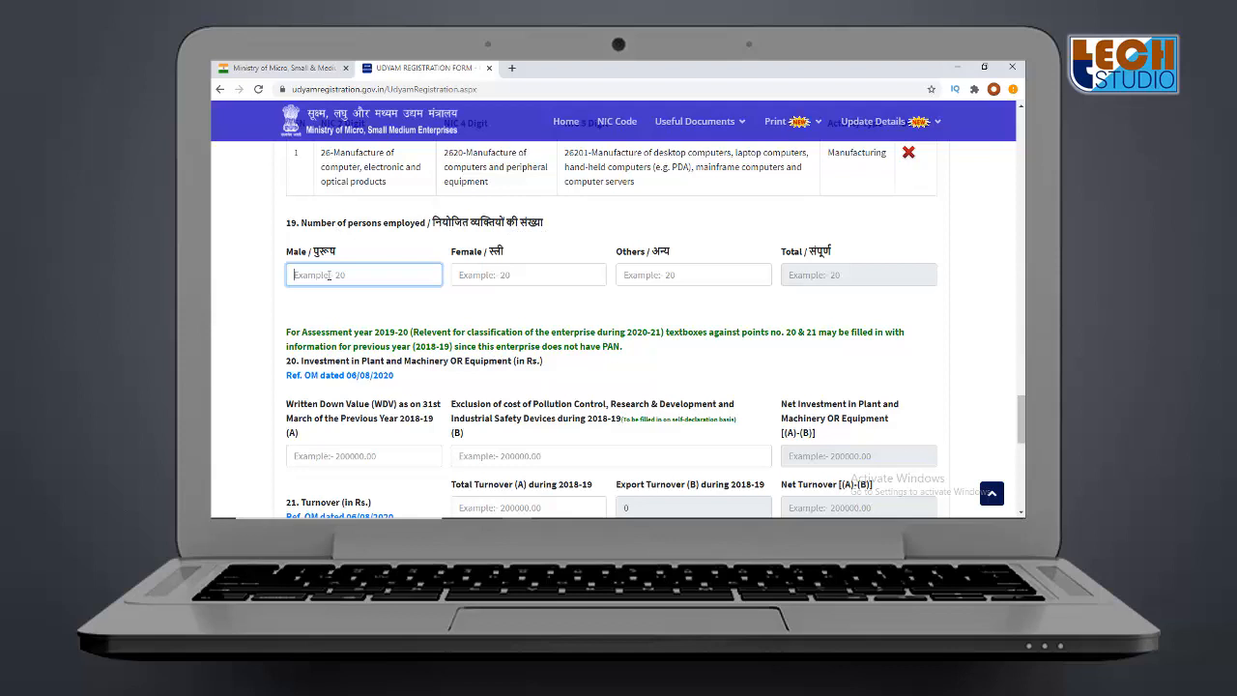
text(2)
click(501, 276)
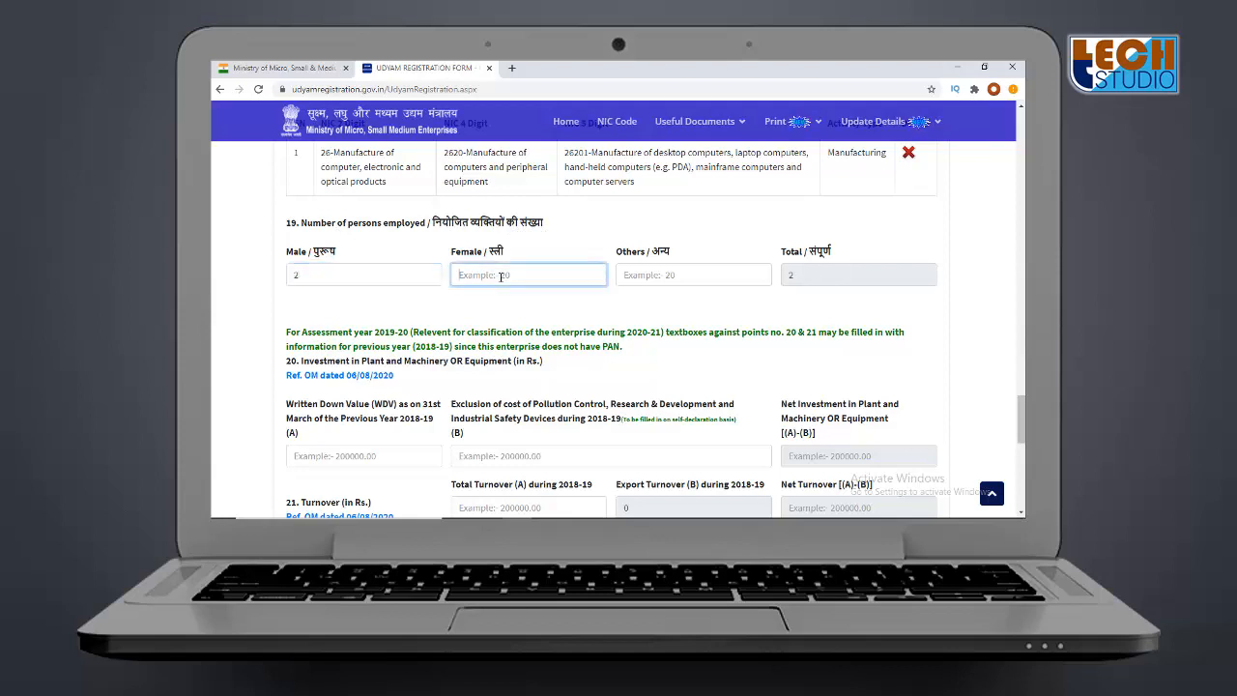
text(1)
click(646, 272)
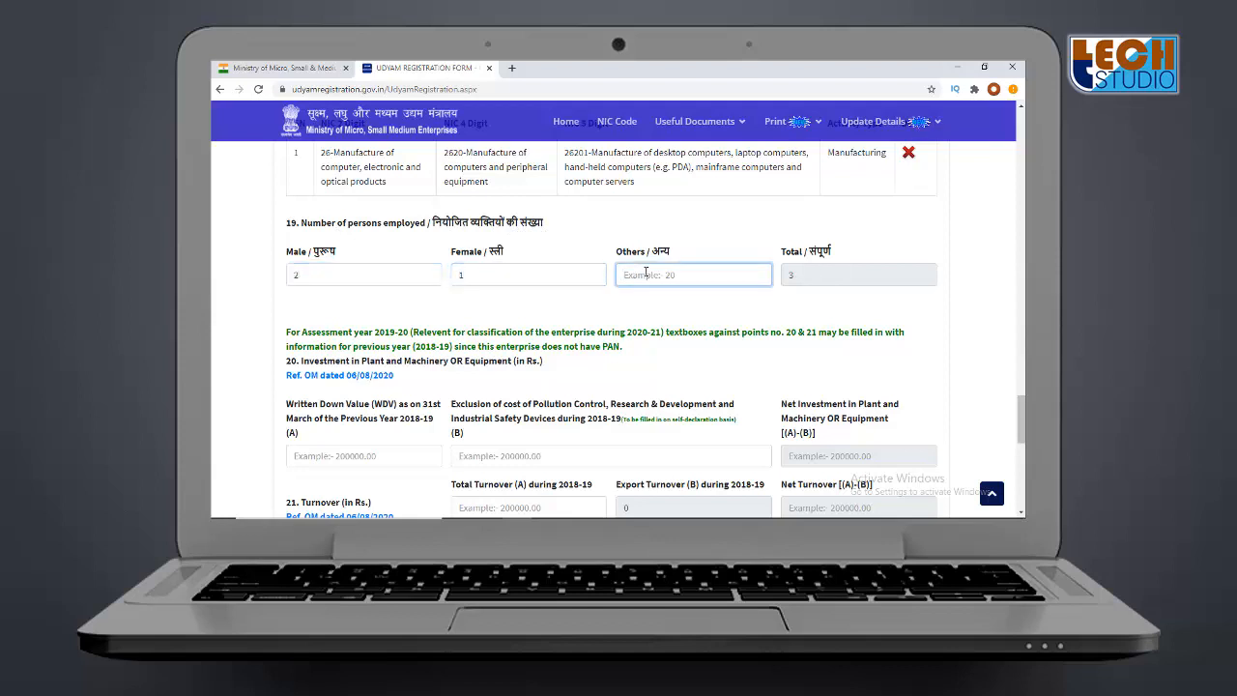
text(0)
scroll(377, 368, down, 3)
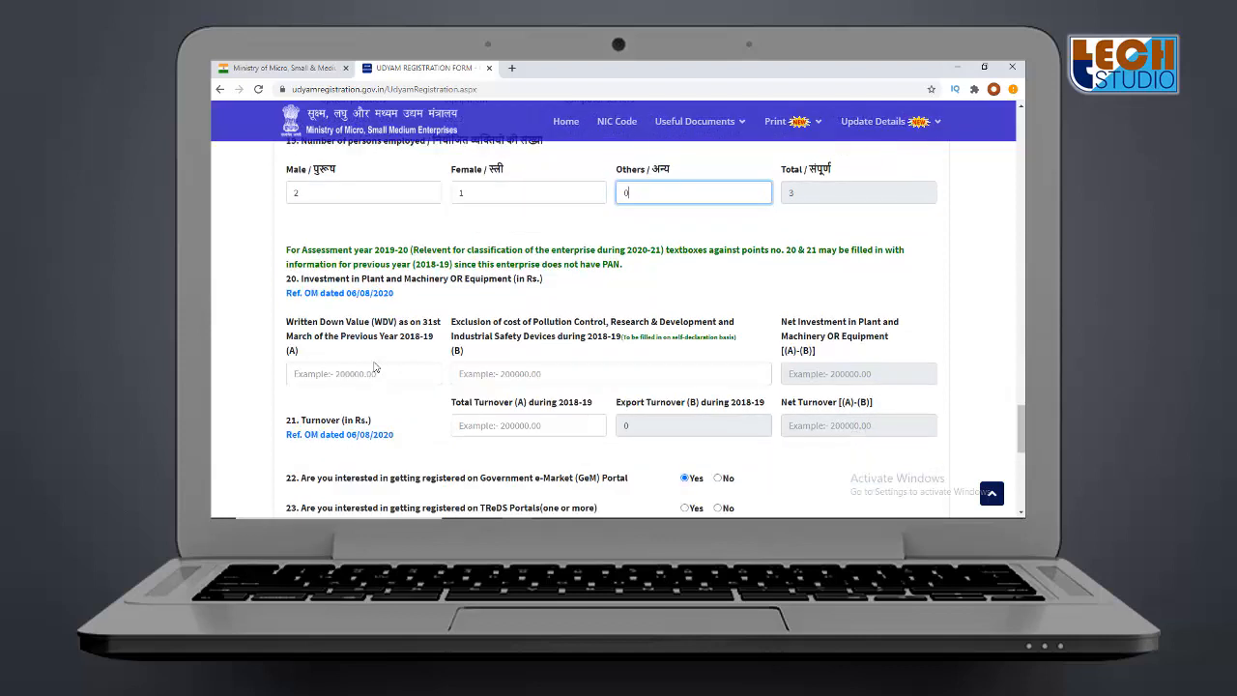
scroll(319, 259, up, 1)
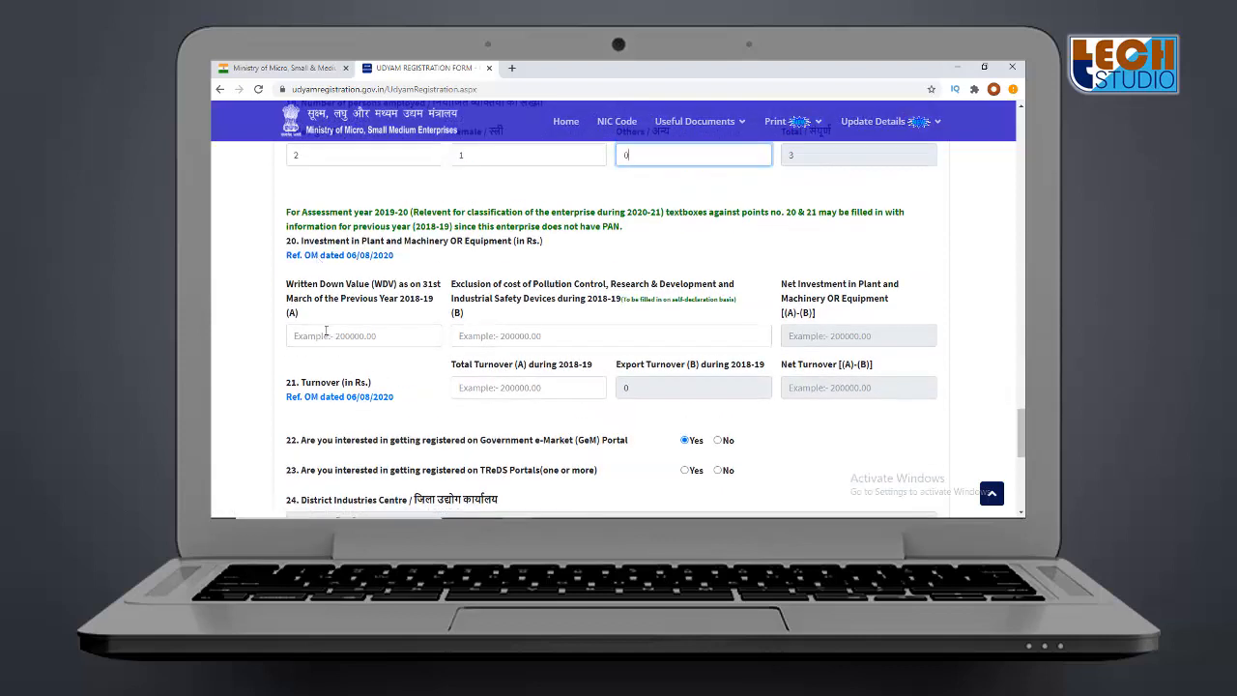
scroll(325, 331, down, 1)
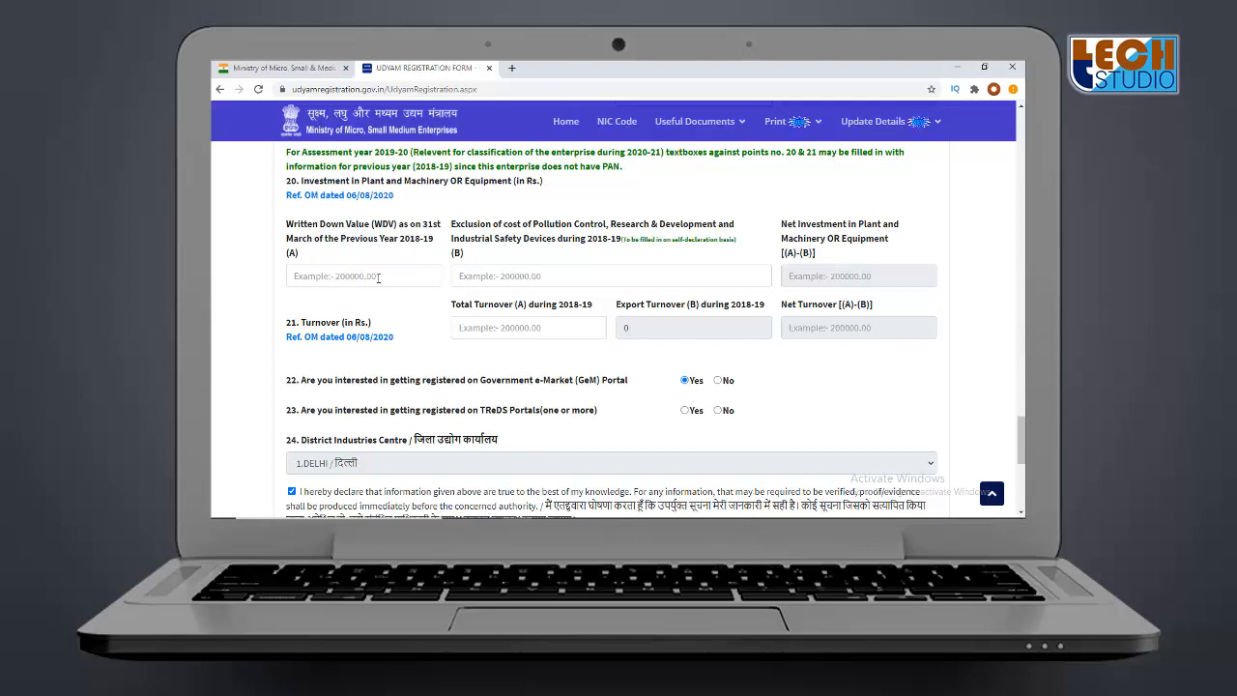
Enter 50000 as the written-down value (A) and 0 as the exclusion of cost (B).
click(378, 278)
text(50000)
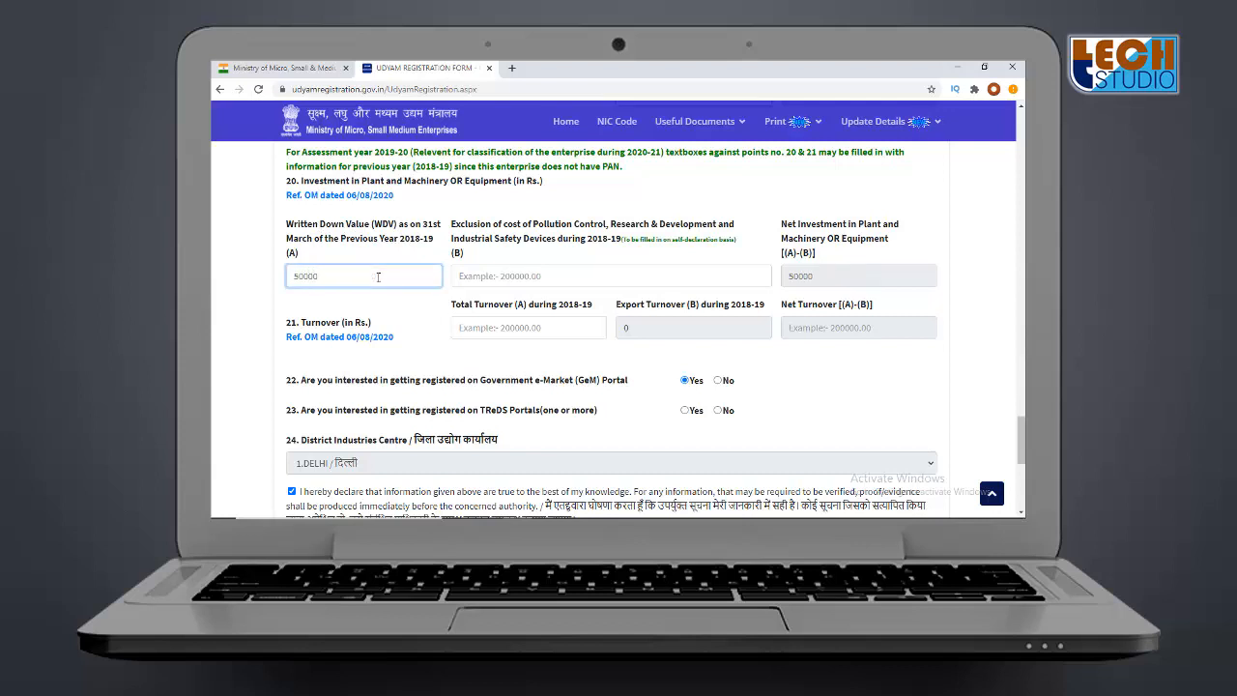
key(Tab)
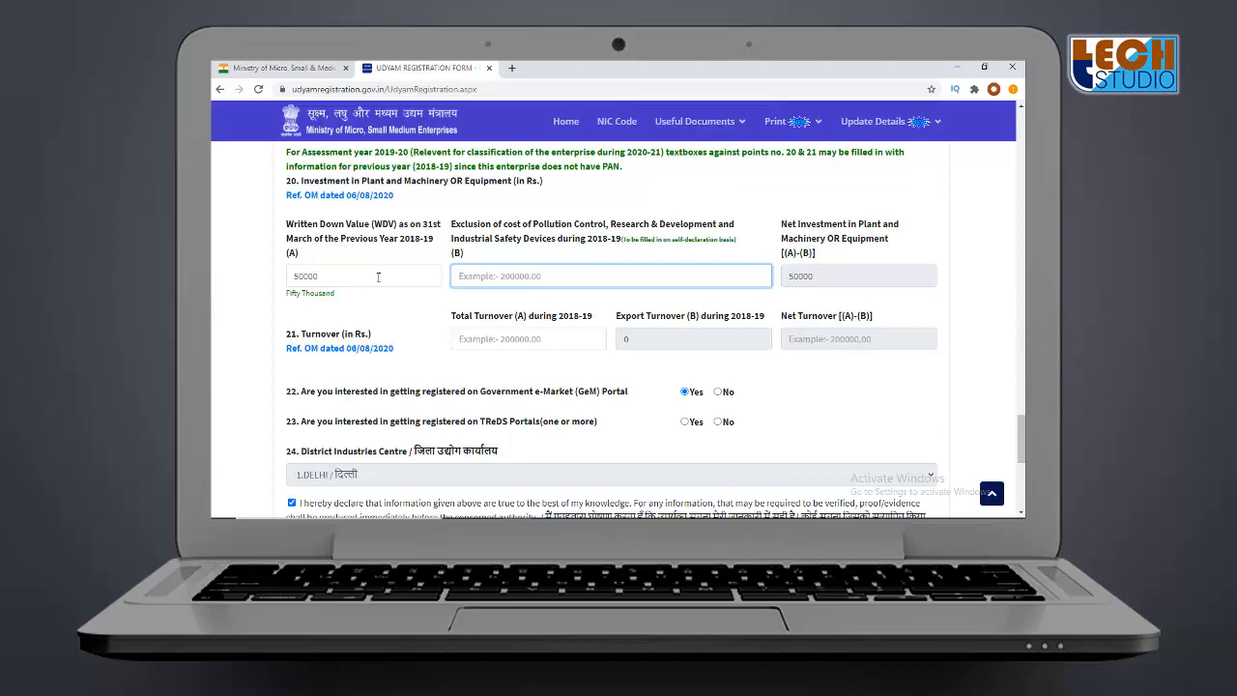
text(0)
key(Tab)
key(Tab)
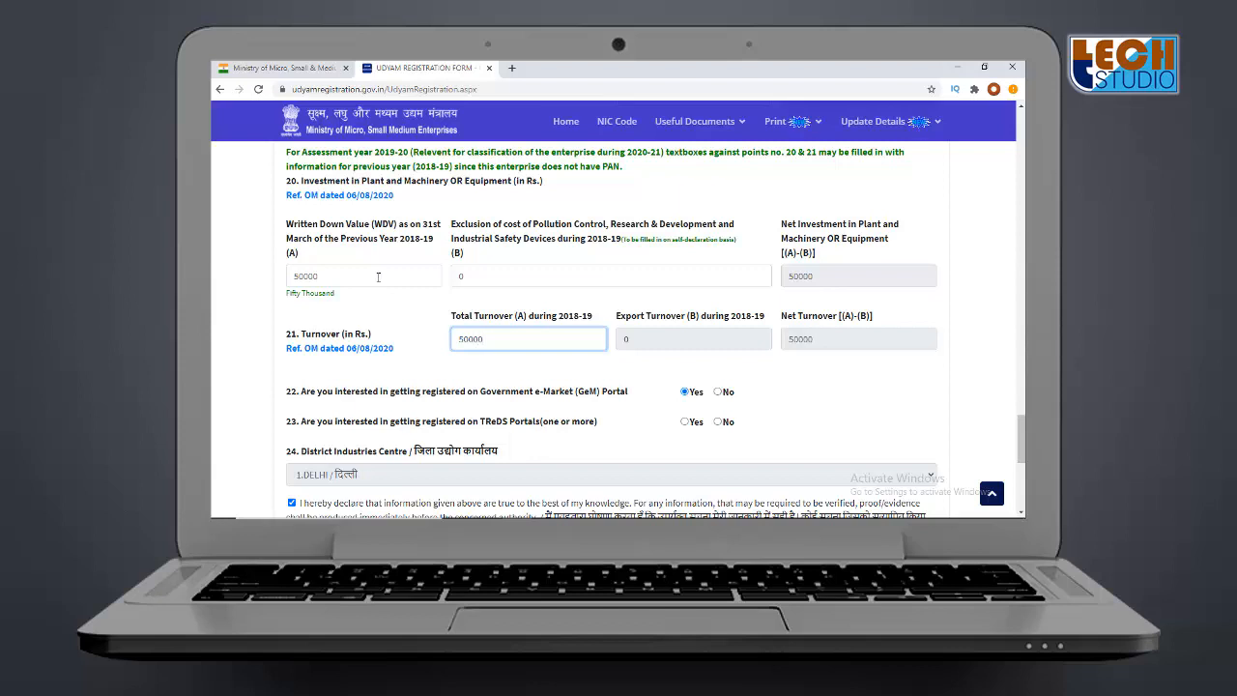
Answer Yes to registering on the TReDS portals.
scroll(419, 354, down, 2)
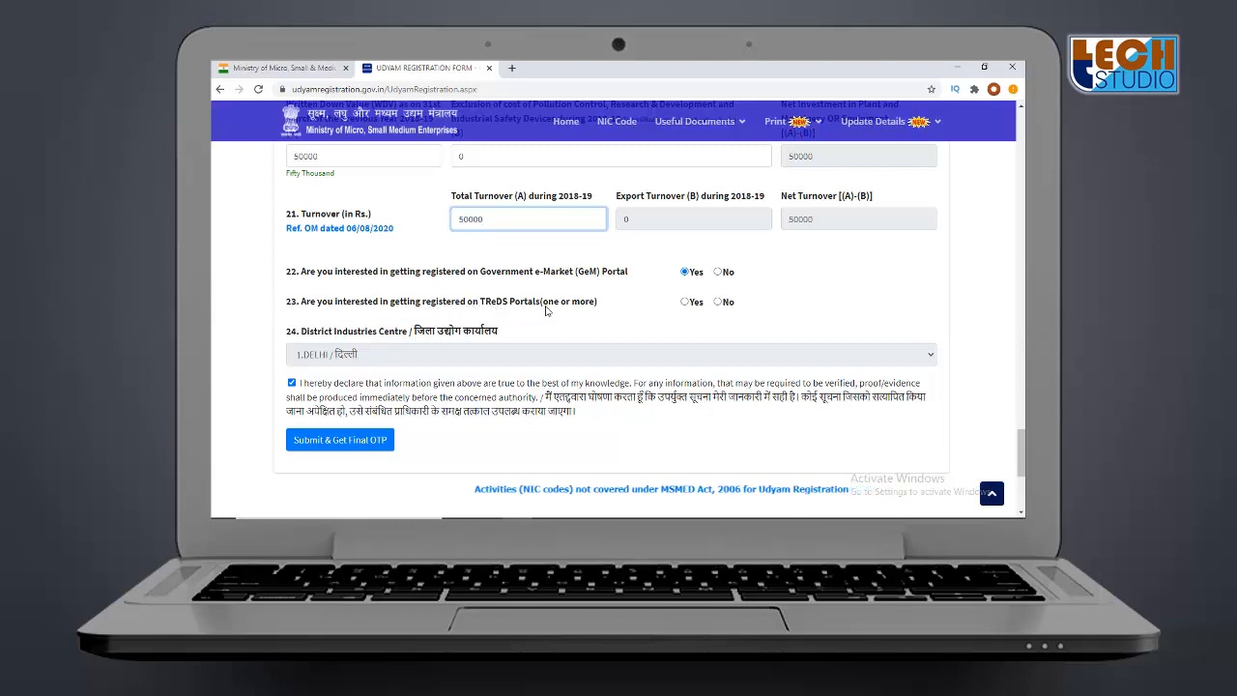
click(684, 302)
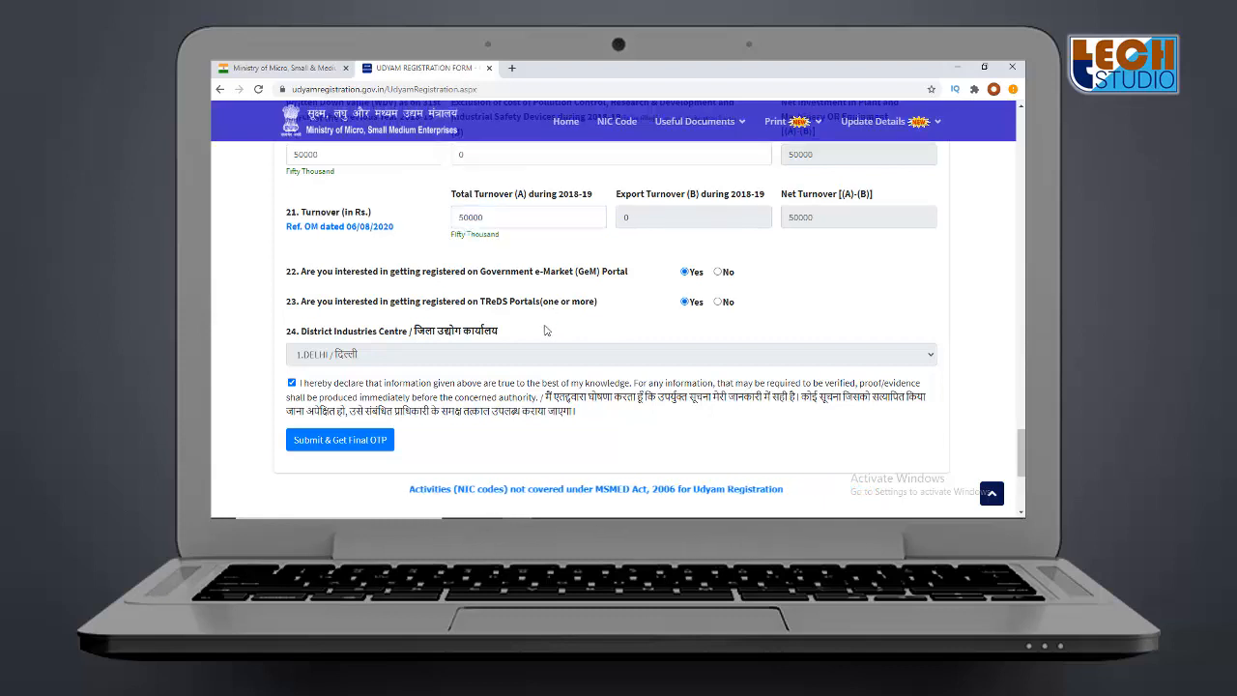
scroll(580, 310, down, 2)
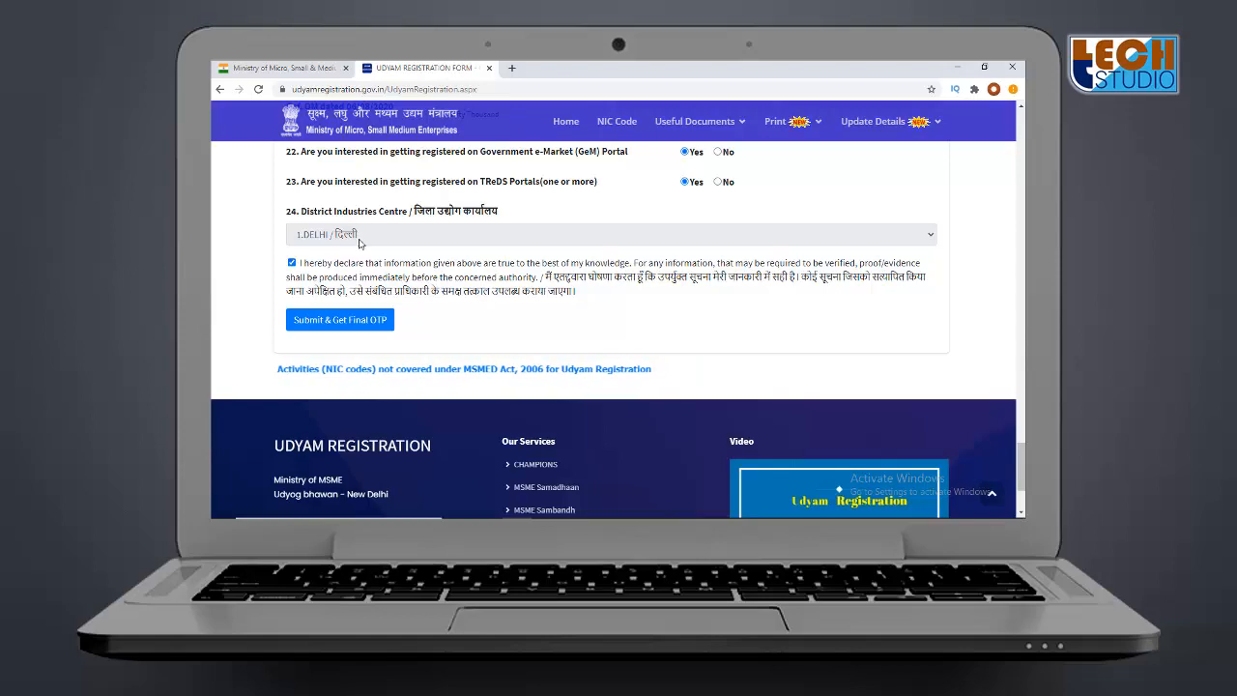
scroll(339, 232, up, 6)
scroll(359, 254, up, 10)
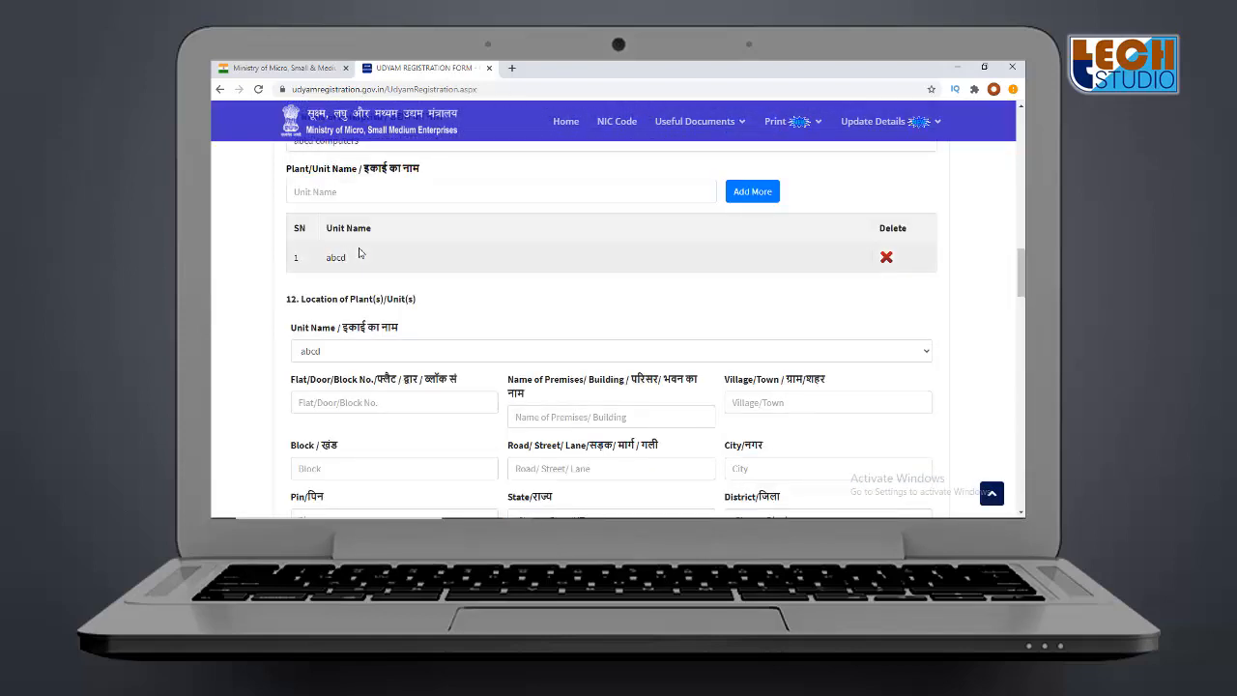
scroll(359, 253, down, 12)
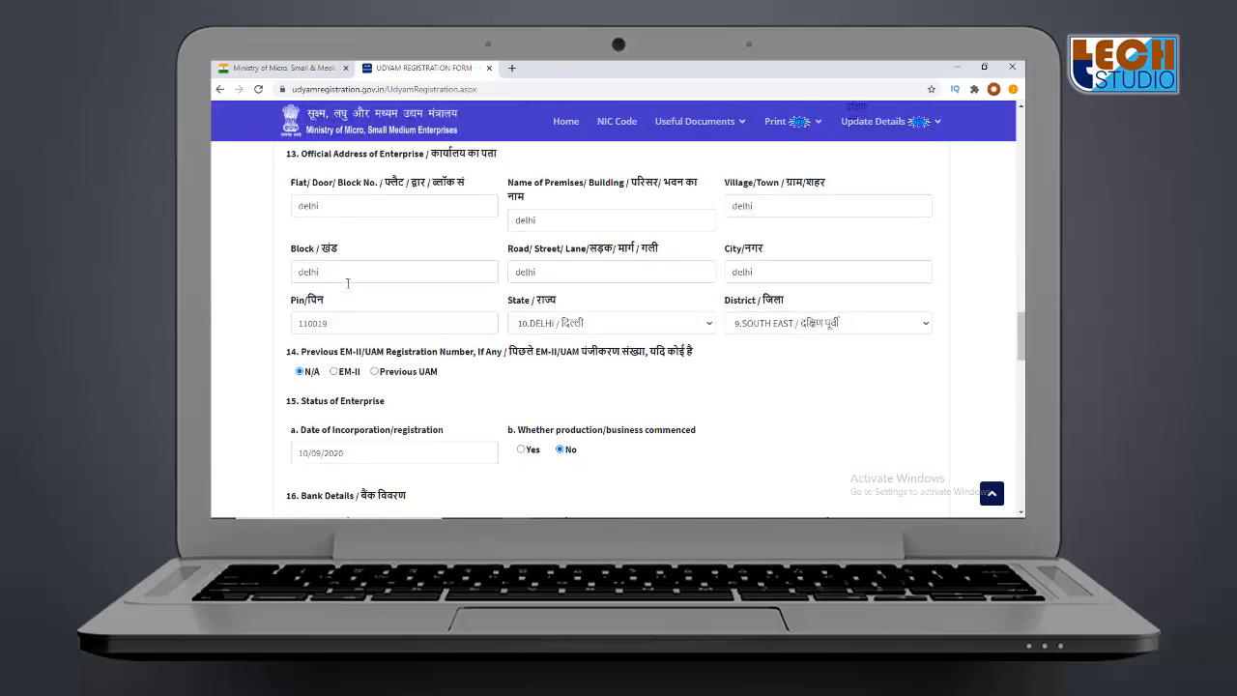
scroll(352, 296, down, 10)
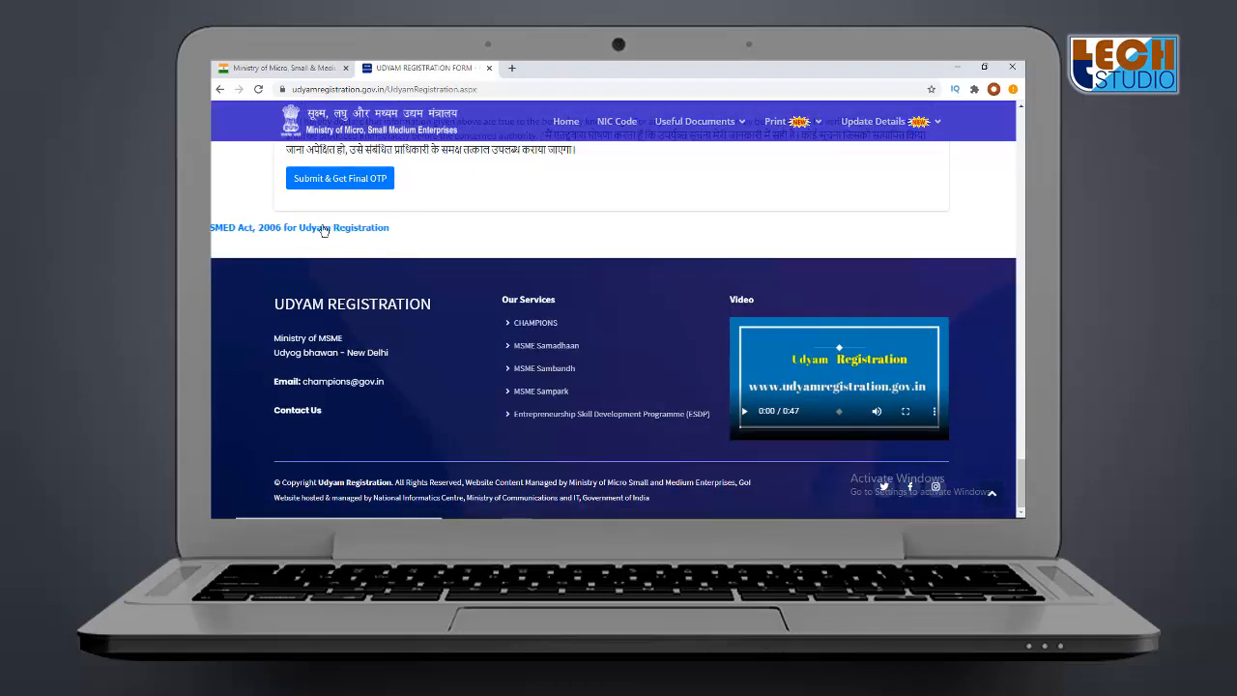
scroll(325, 251, up, 1)
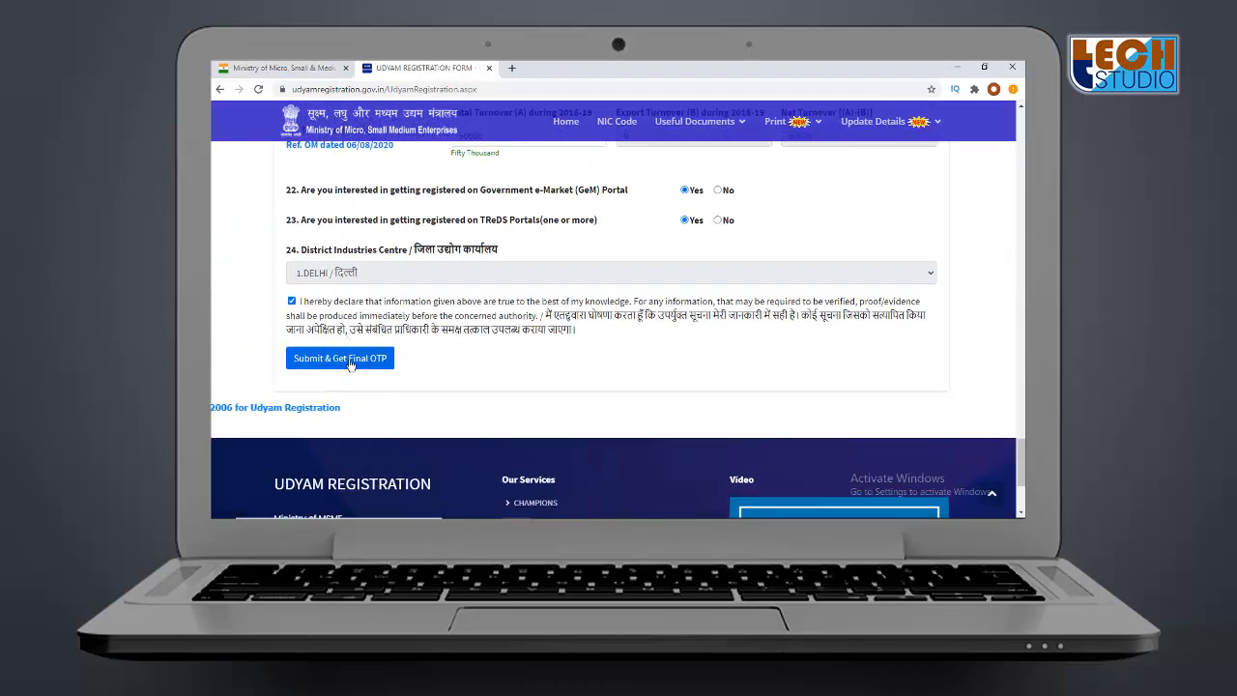
Attempt Submit & Get Final OTP, which flags the Email field as required.
click(350, 361)
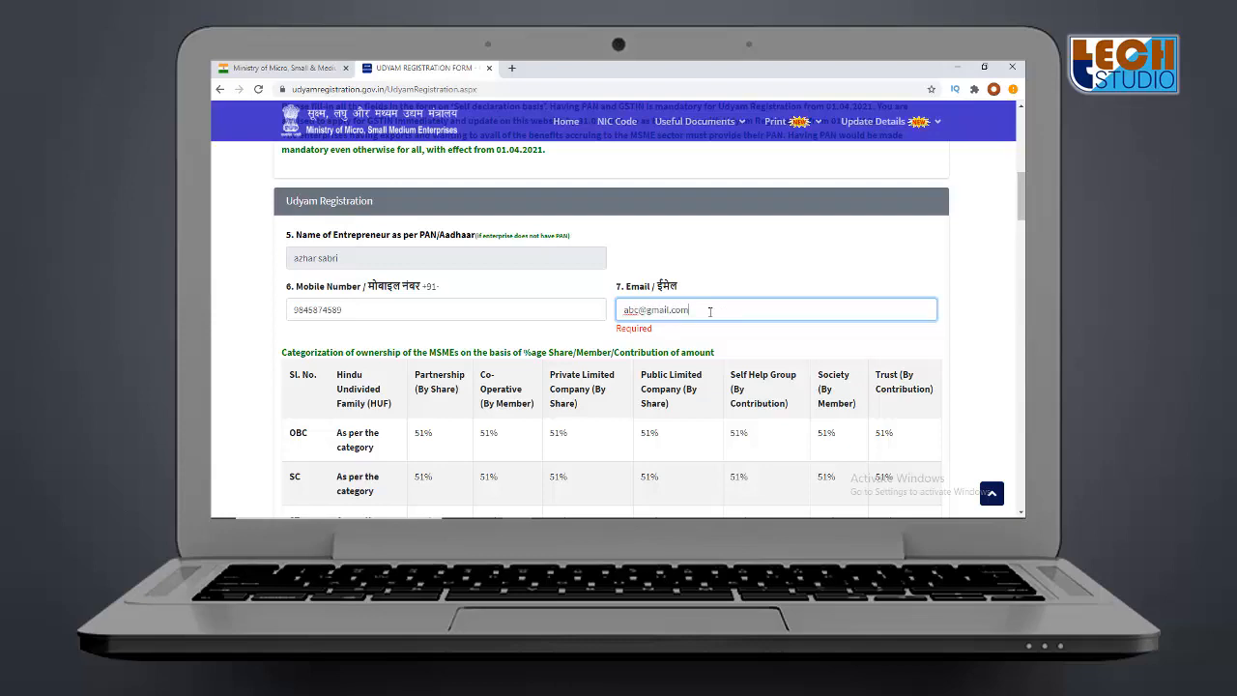
scroll(711, 312, down, 20)
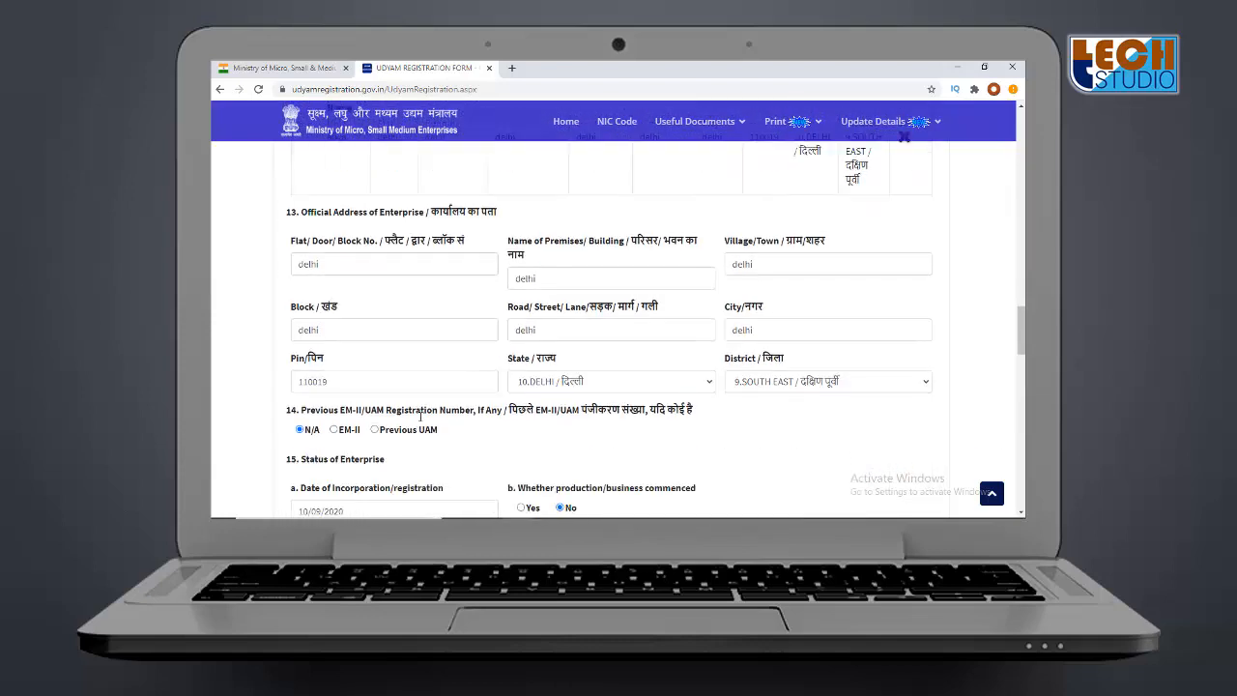
scroll(412, 414, down, 15)
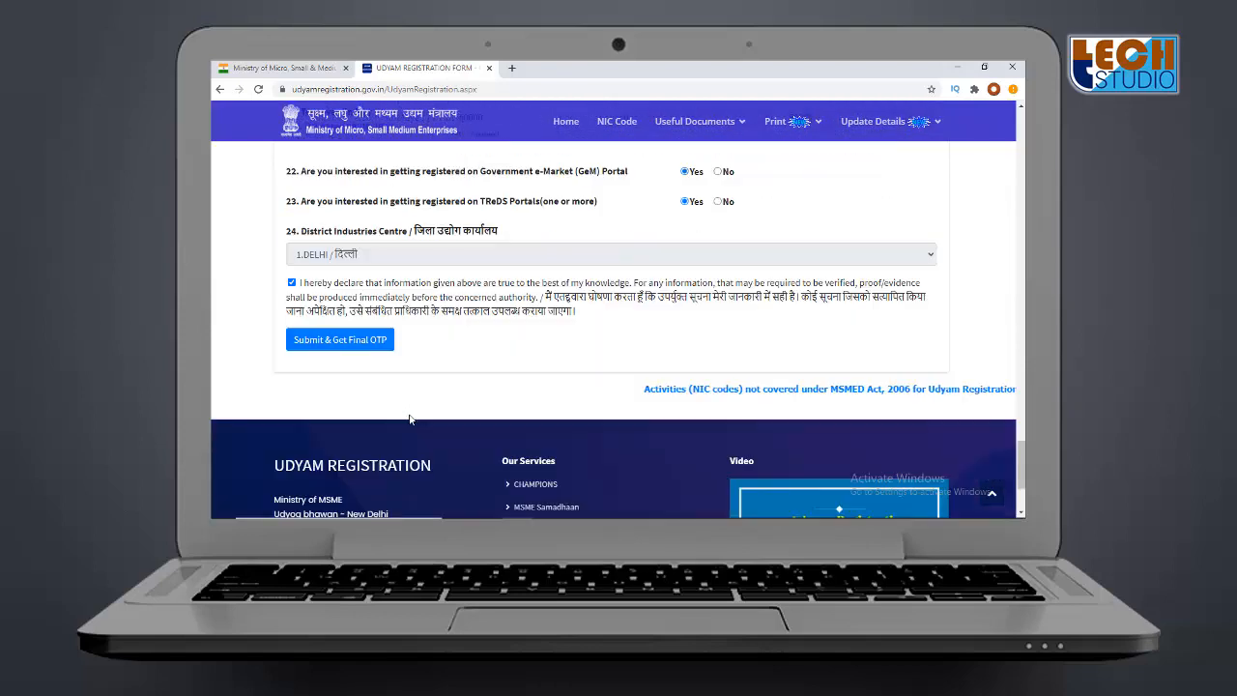
Submit for the final OTP, confirm the details are correct, then select the OTP and verification code fields.
click(342, 344)
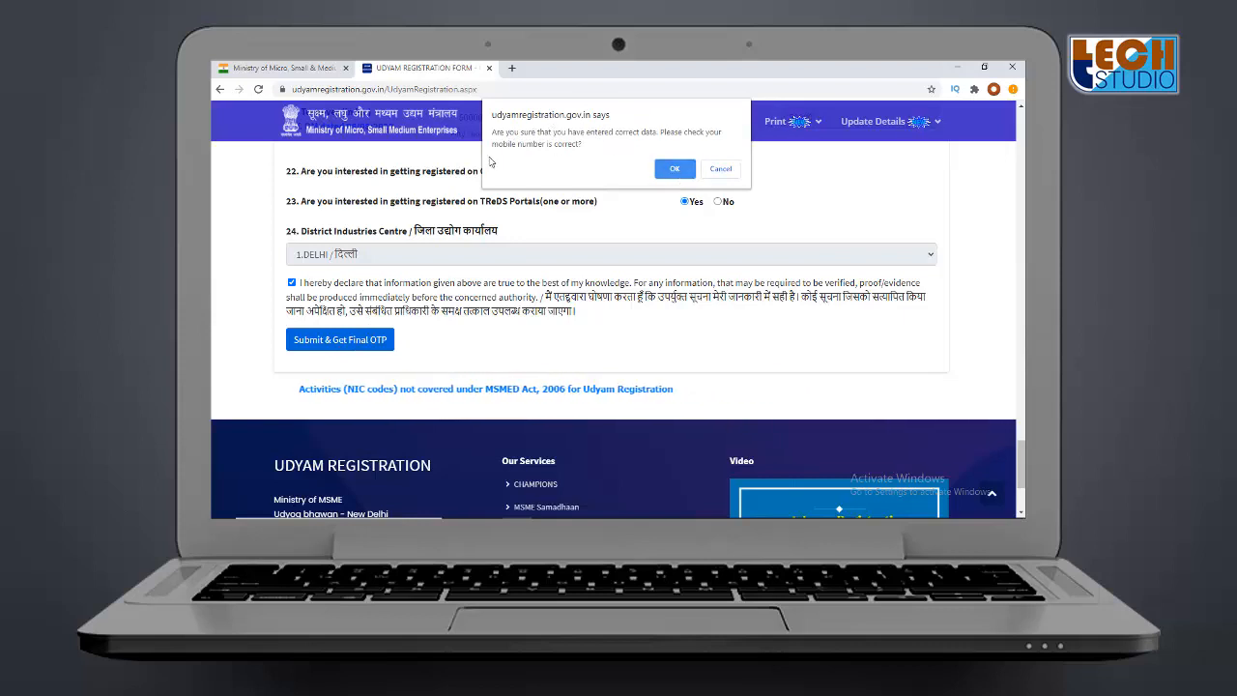
click(675, 170)
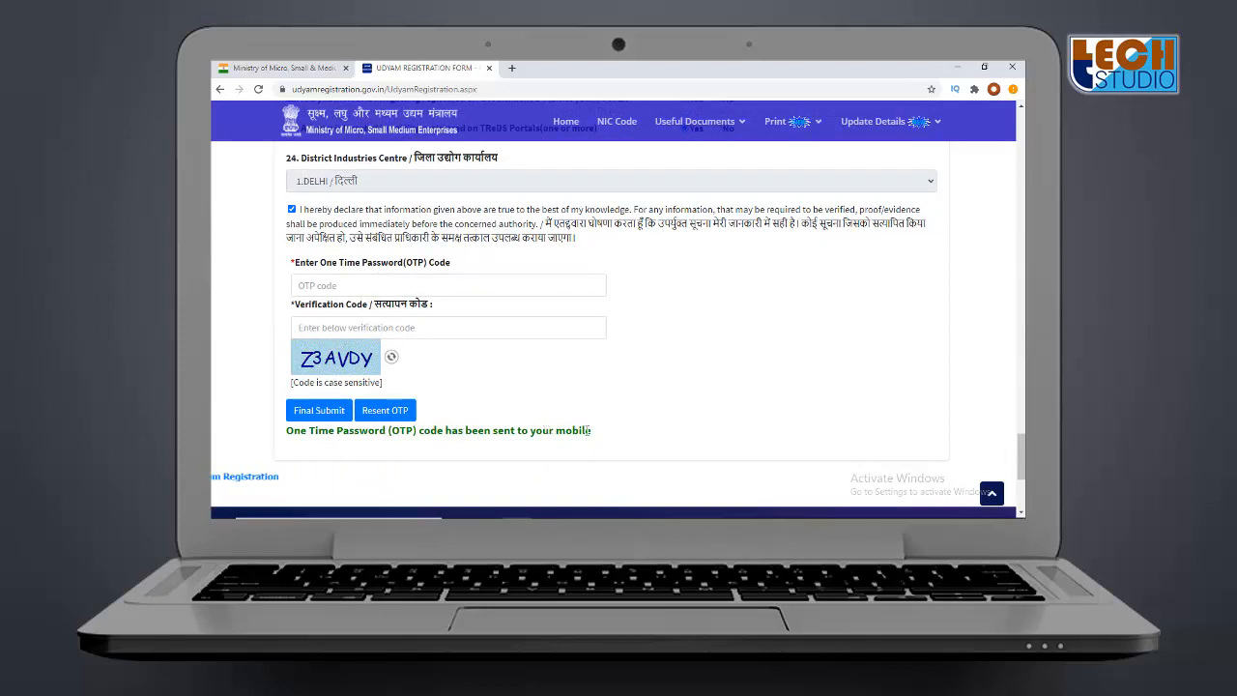
click(392, 279)
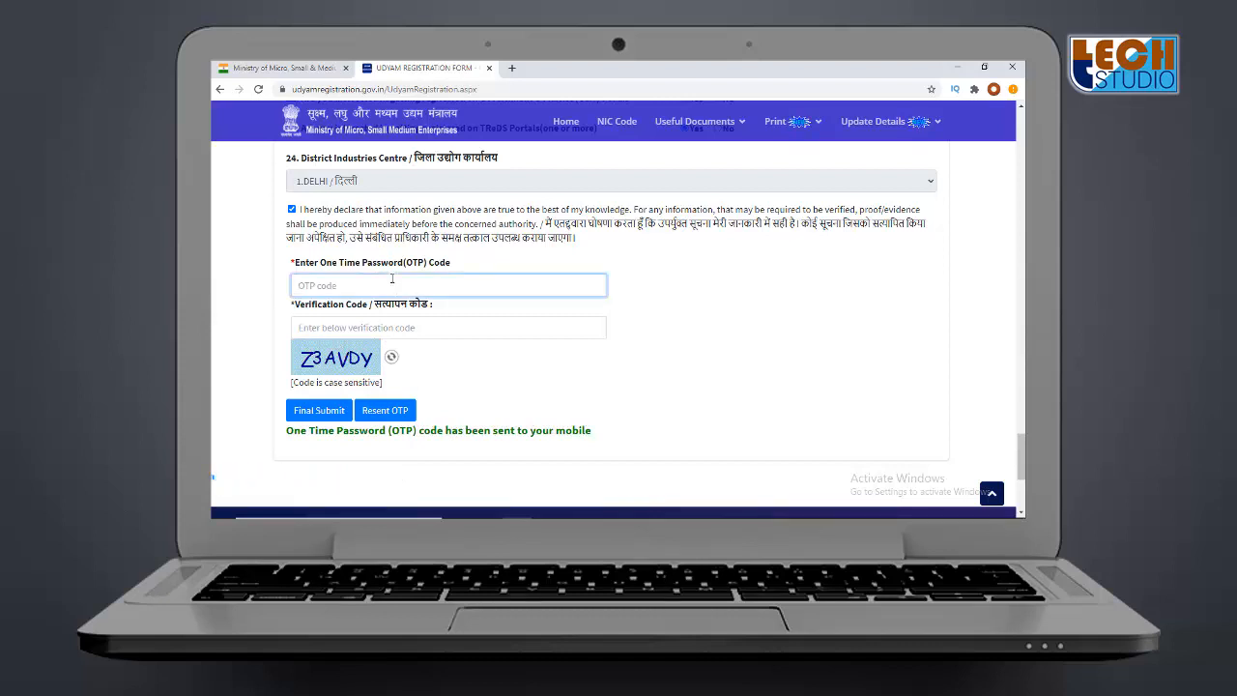
click(410, 327)
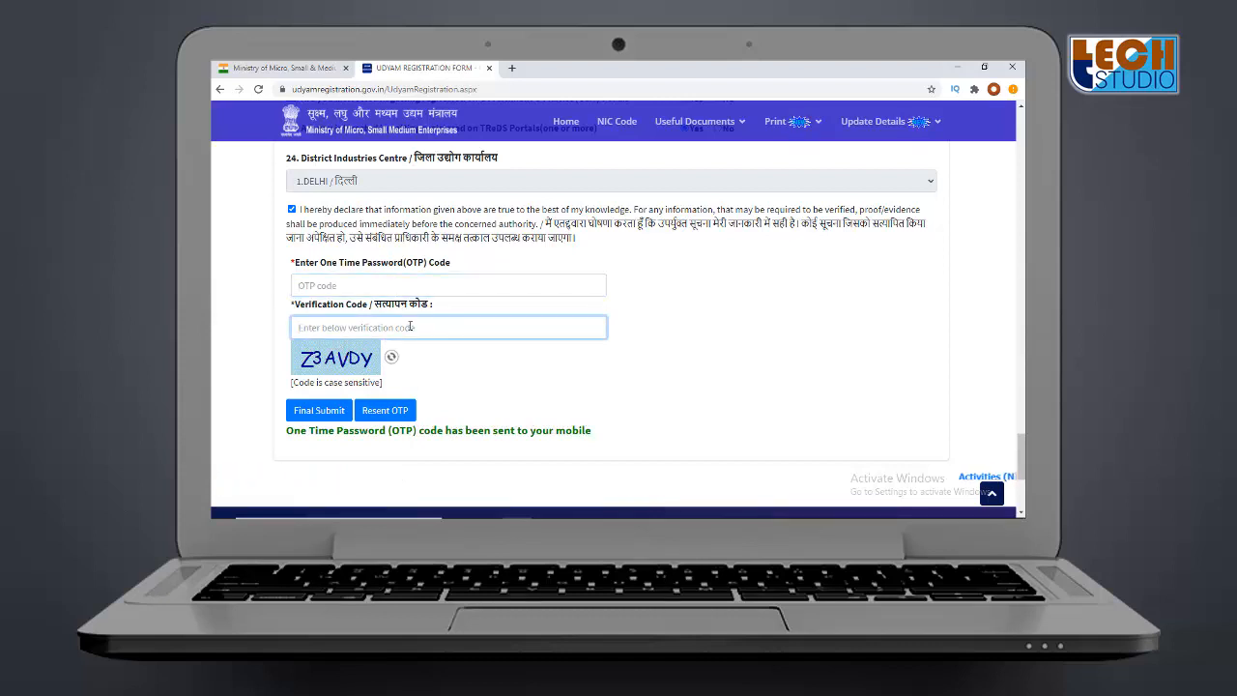